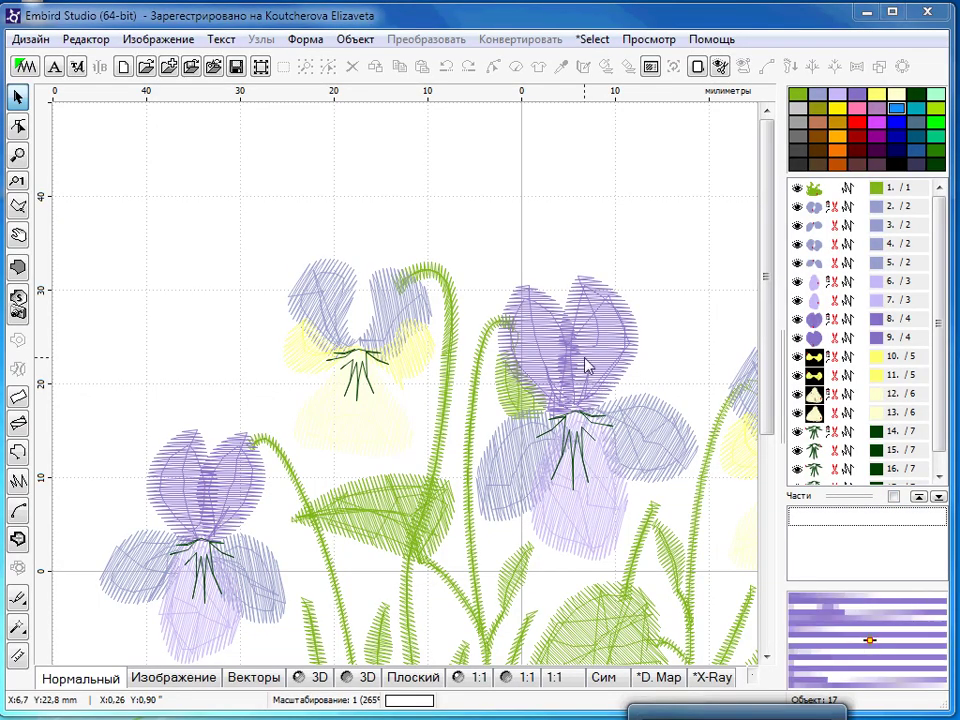
Set the hoop to Brother Square Hoop, 200 x 200 mm, and apply it to the design.
scroll(647, 328, down, 2)
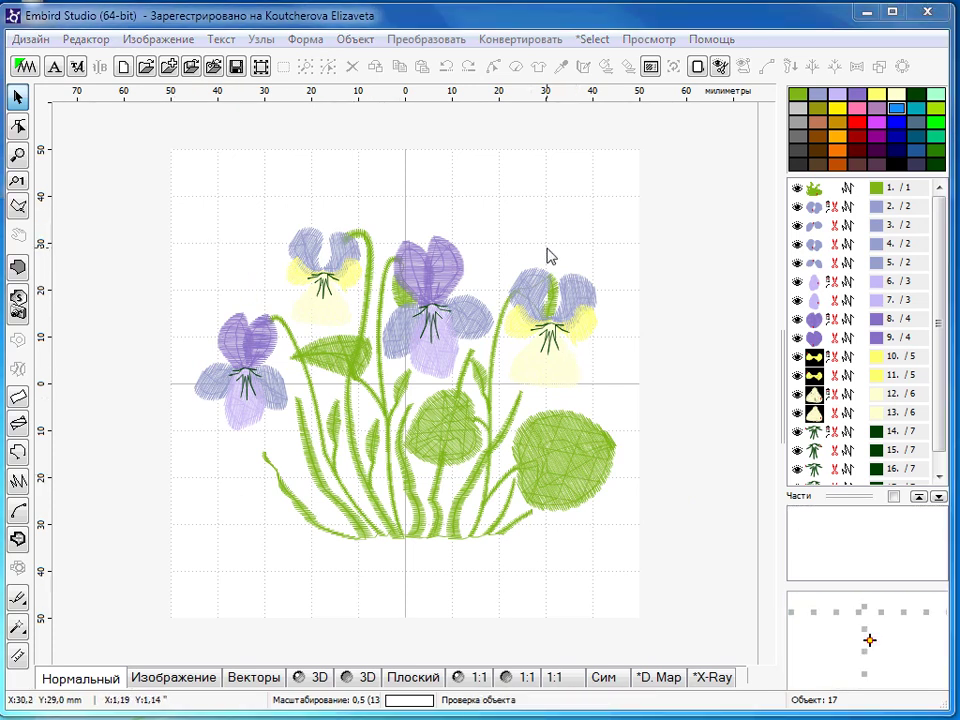
click(697, 67)
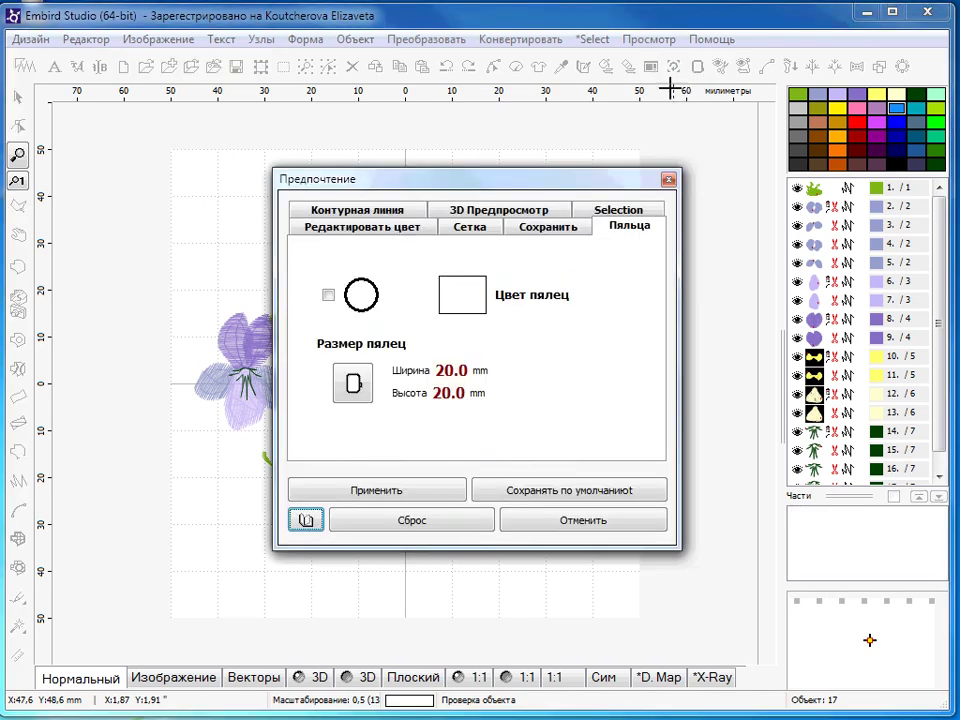
drag(561, 186, 536, 154)
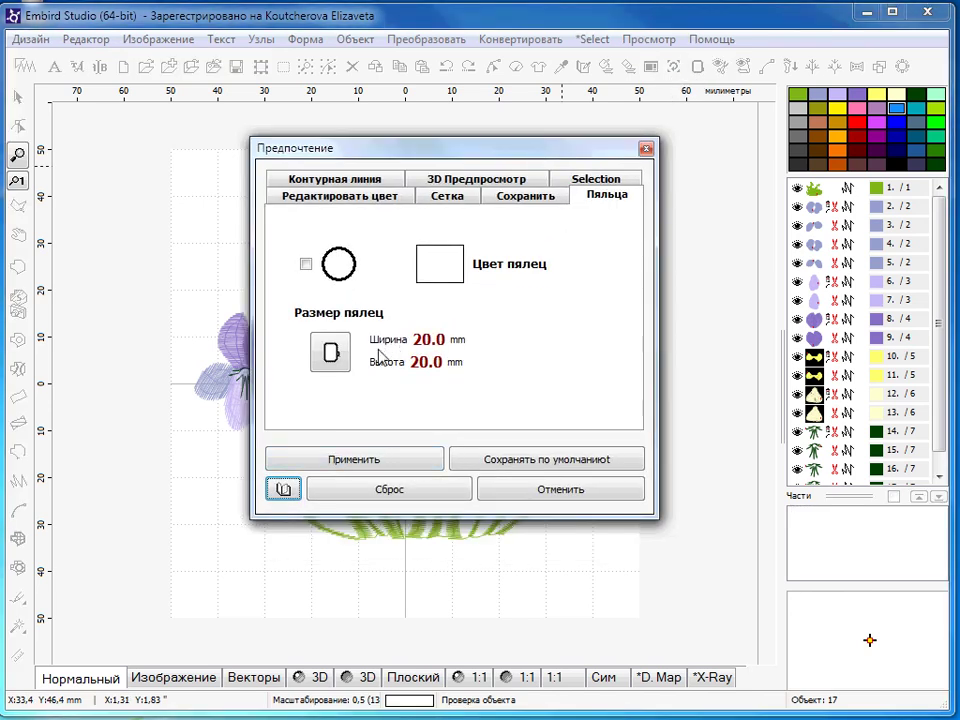
click(333, 352)
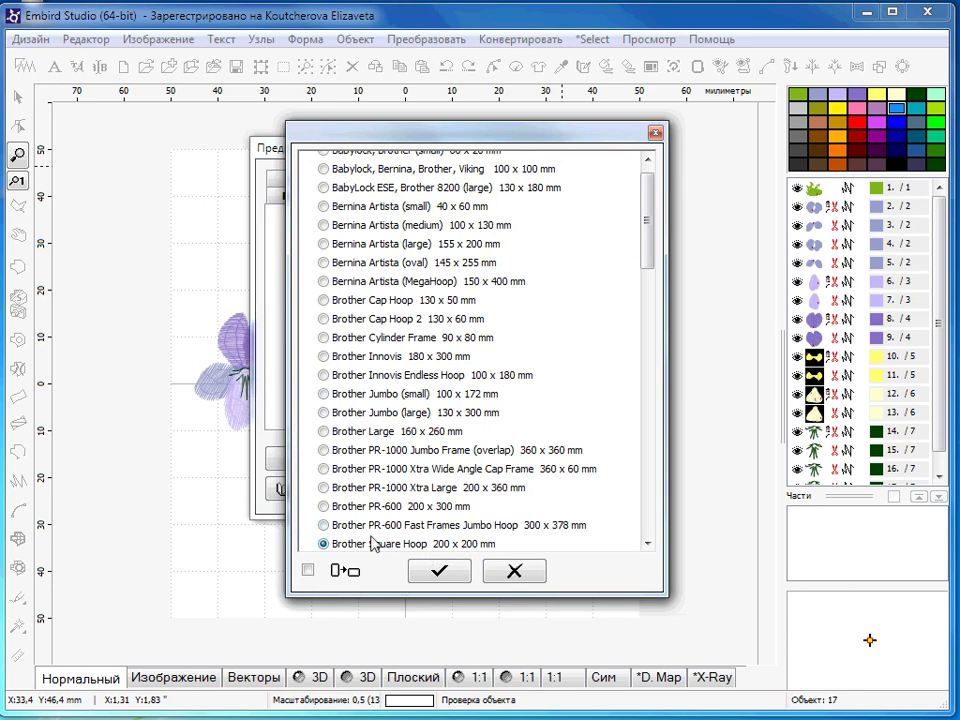
click(442, 571)
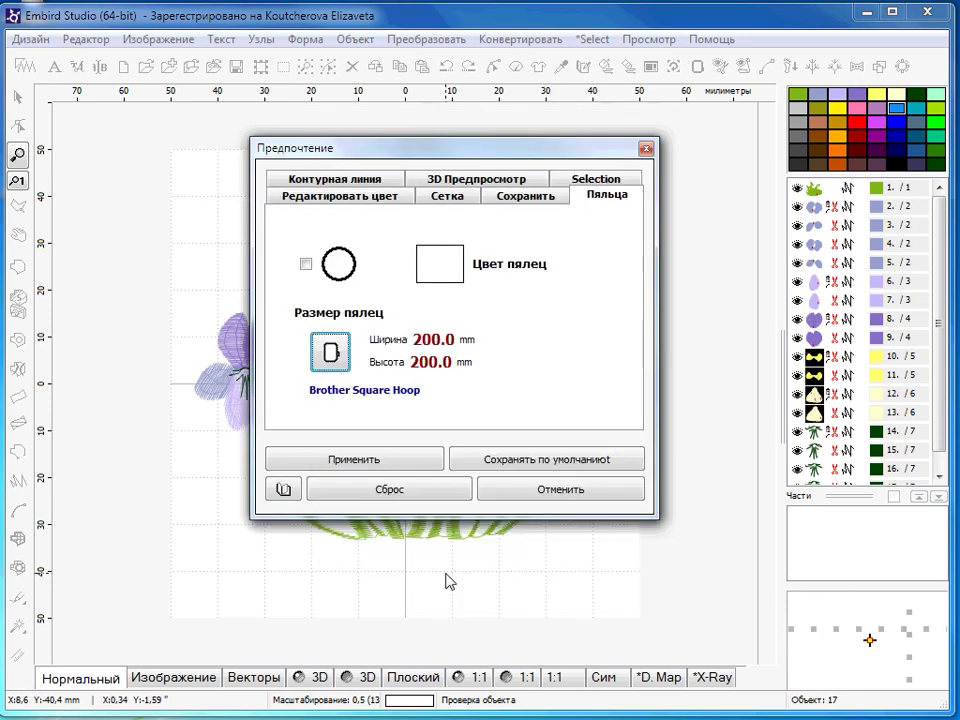
click(386, 460)
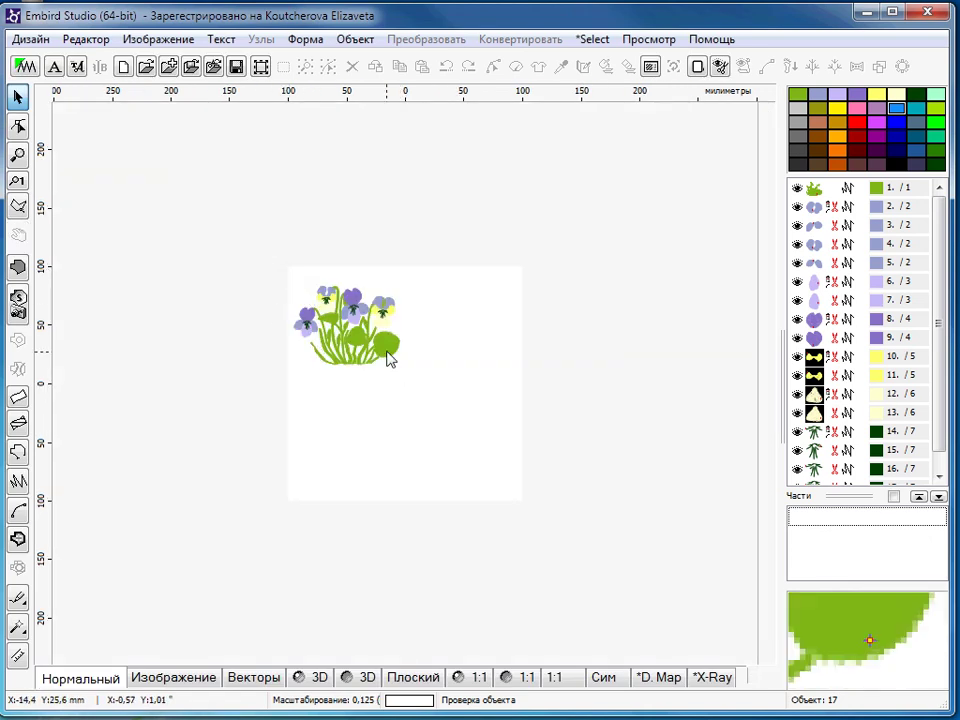
Move the entire violet design to the centre of the hoop area and deselect it.
click(388, 340)
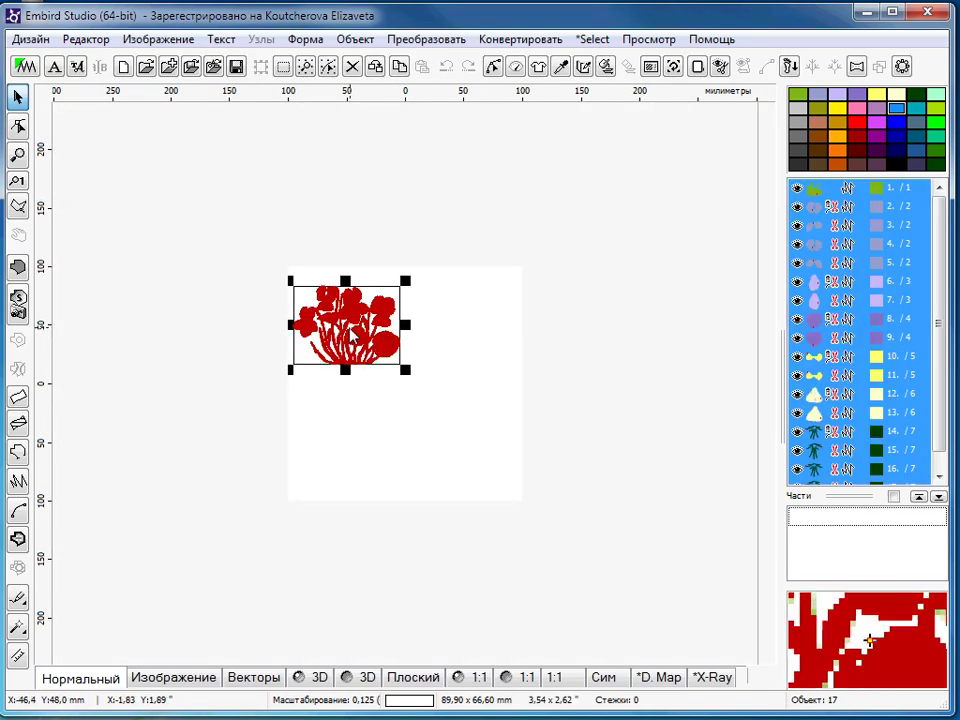
drag(384, 333, 404, 388)
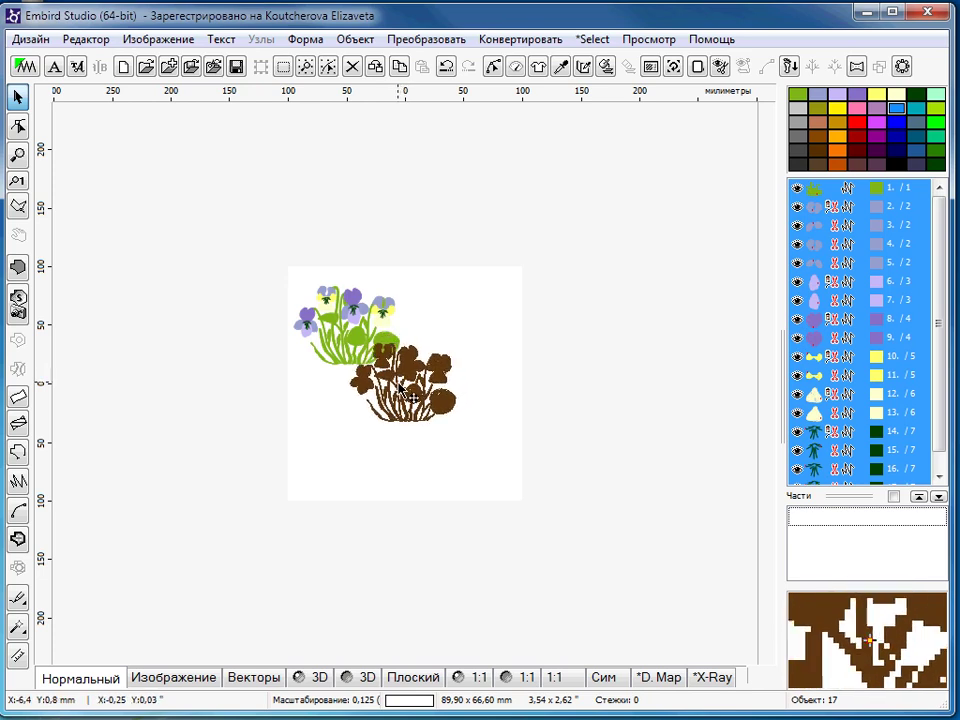
click(405, 391)
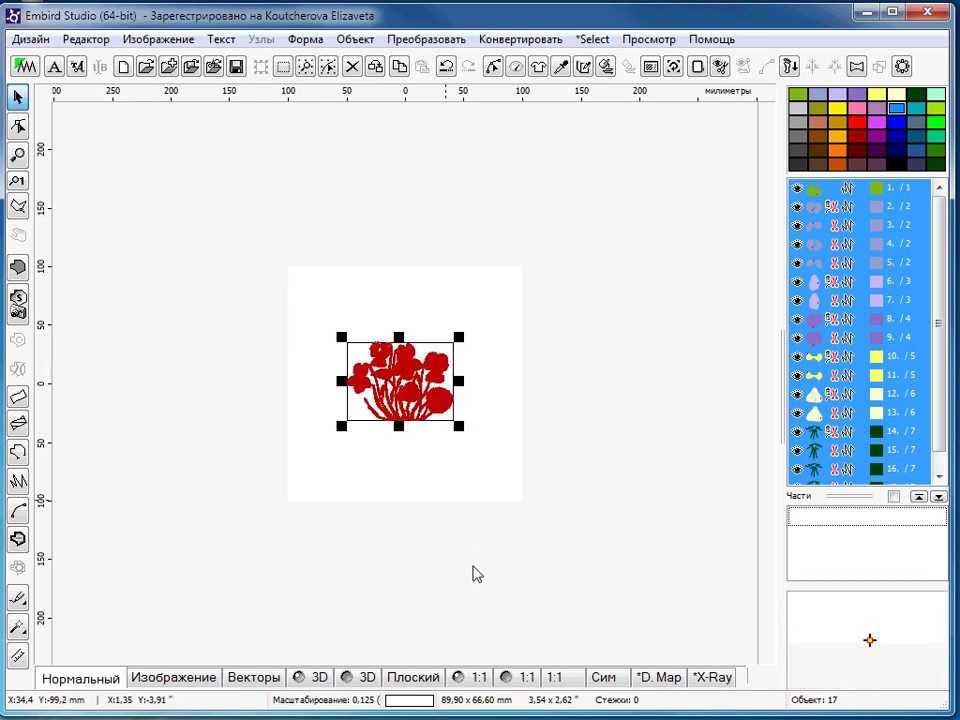
click(290, 410)
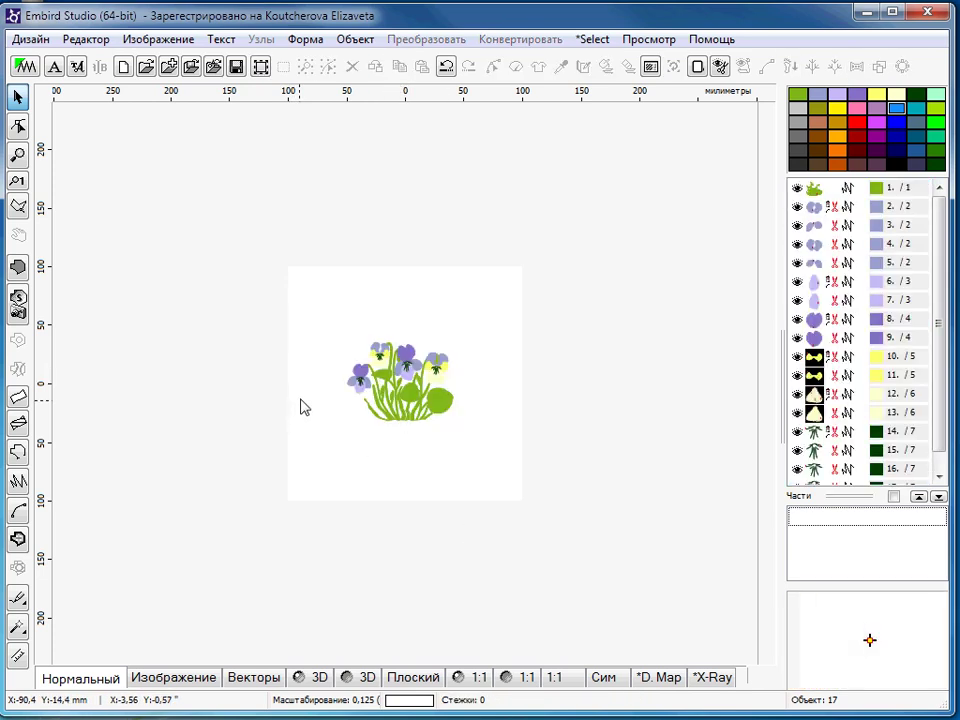
key(plus)
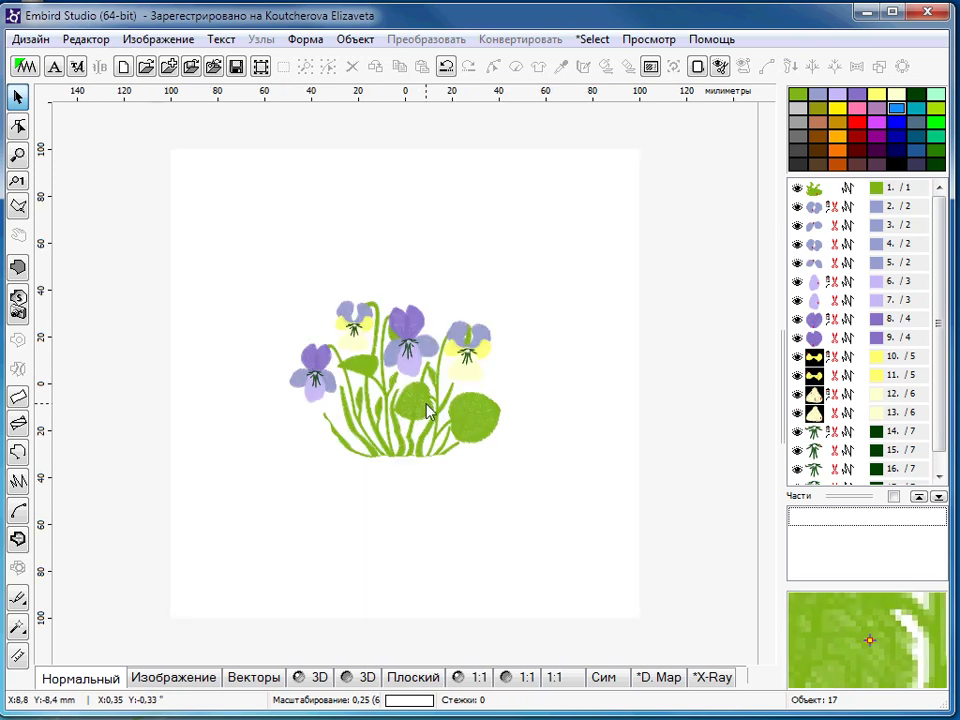
Draw an eight-sided polygon fill object about 107 mm wide, generate its stitches, and position it centrally over the violets.
click(22, 270)
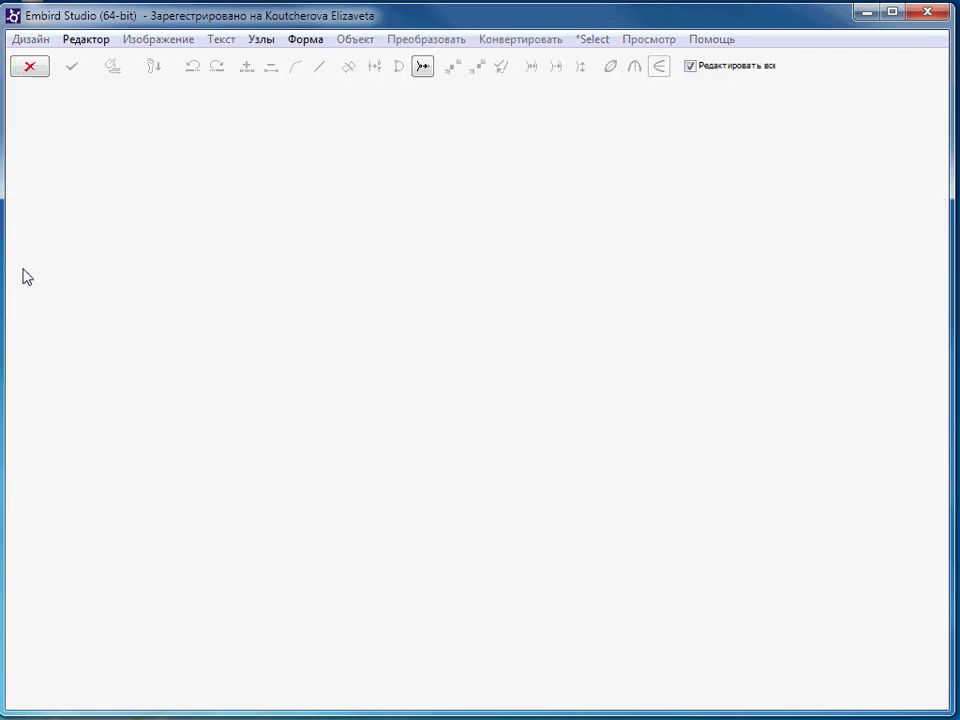
click(257, 262)
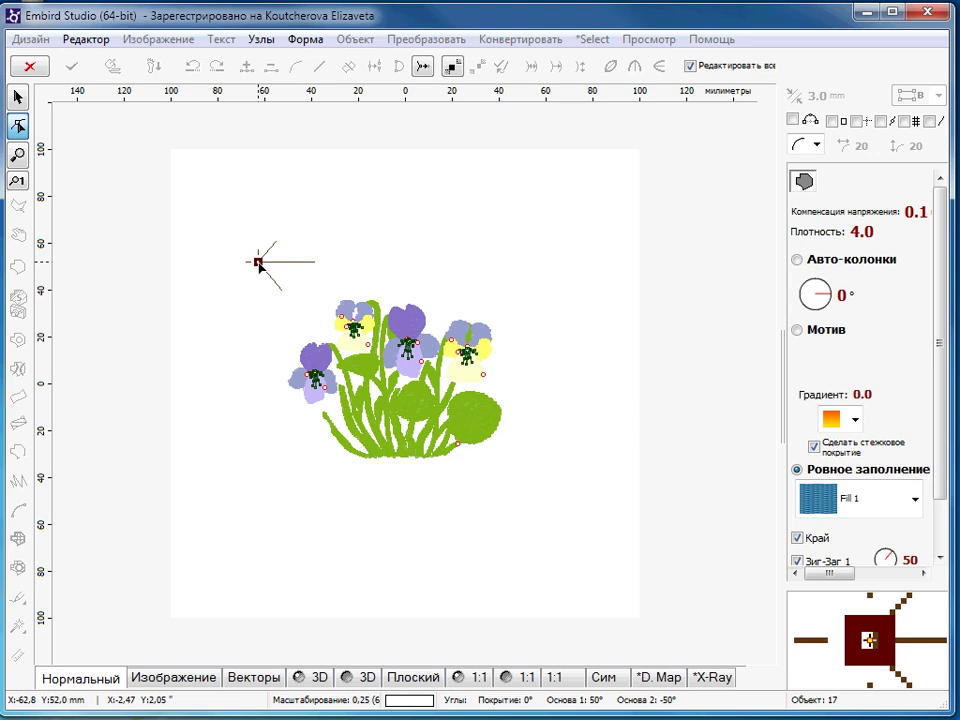
click(306, 39)
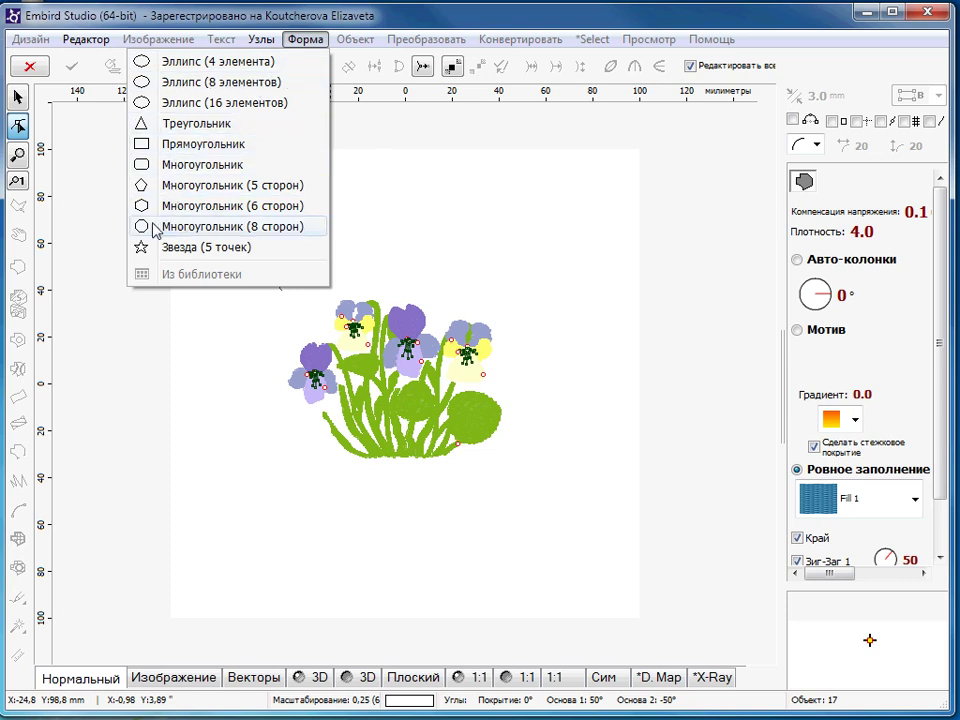
key(Escape)
click(308, 42)
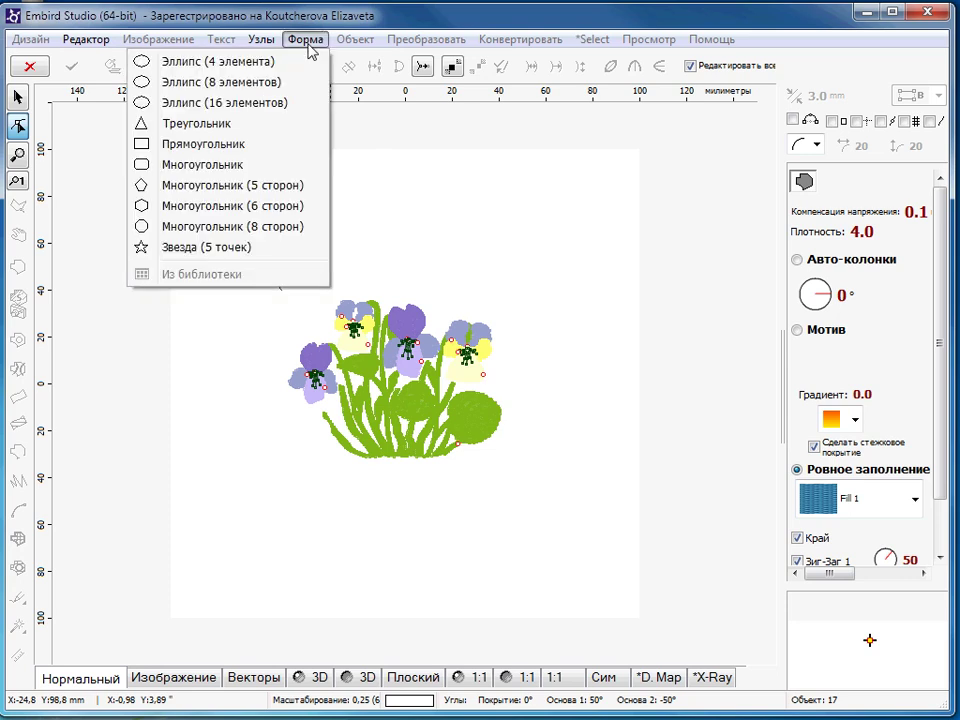
click(150, 226)
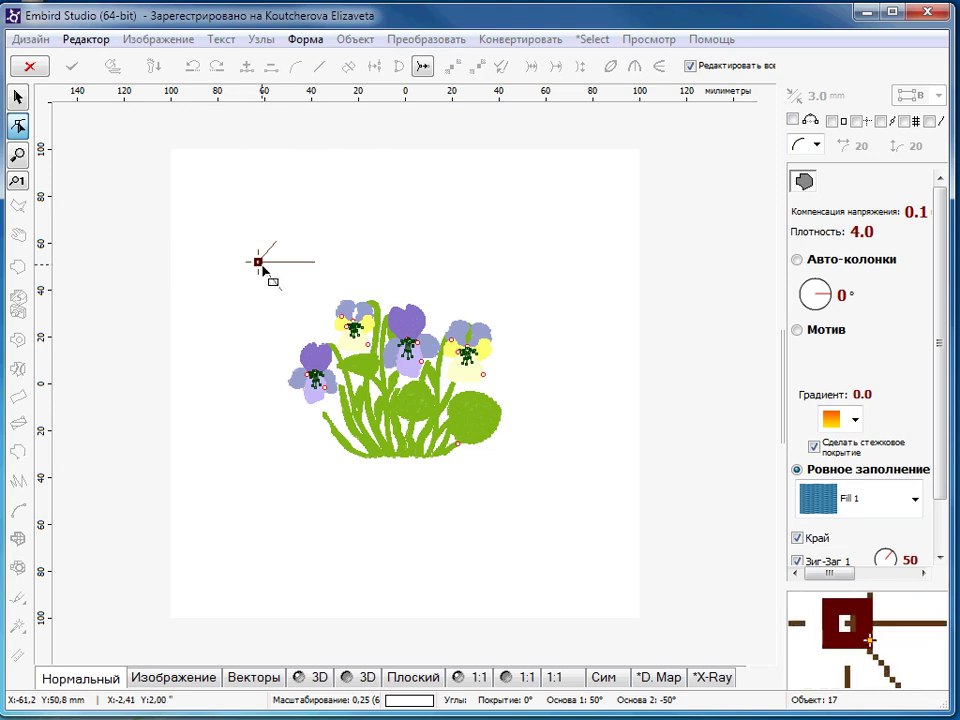
mouse_move(262, 266)
mouse_down()
mouse_move(424, 435)
mouse_move(370, 350)
mouse_move(411, 458)
mouse_move(437, 442)
mouse_move(495, 447)
mouse_move(454, 461)
mouse_move(427, 440)
mouse_move(450, 441)
mouse_move(440, 445)
mouse_move(319, 323)
mouse_move(418, 408)
mouse_move(426, 434)
mouse_move(325, 348)
mouse_move(431, 438)
mouse_move(304, 313)
mouse_move(416, 394)
mouse_move(468, 447)
mouse_up()
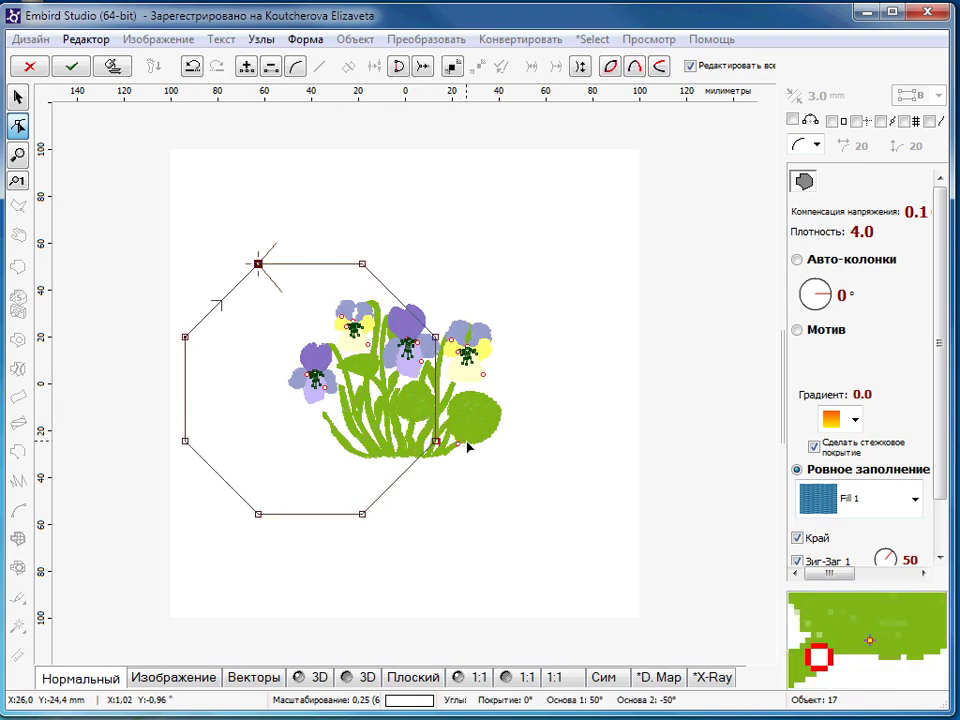
click(114, 68)
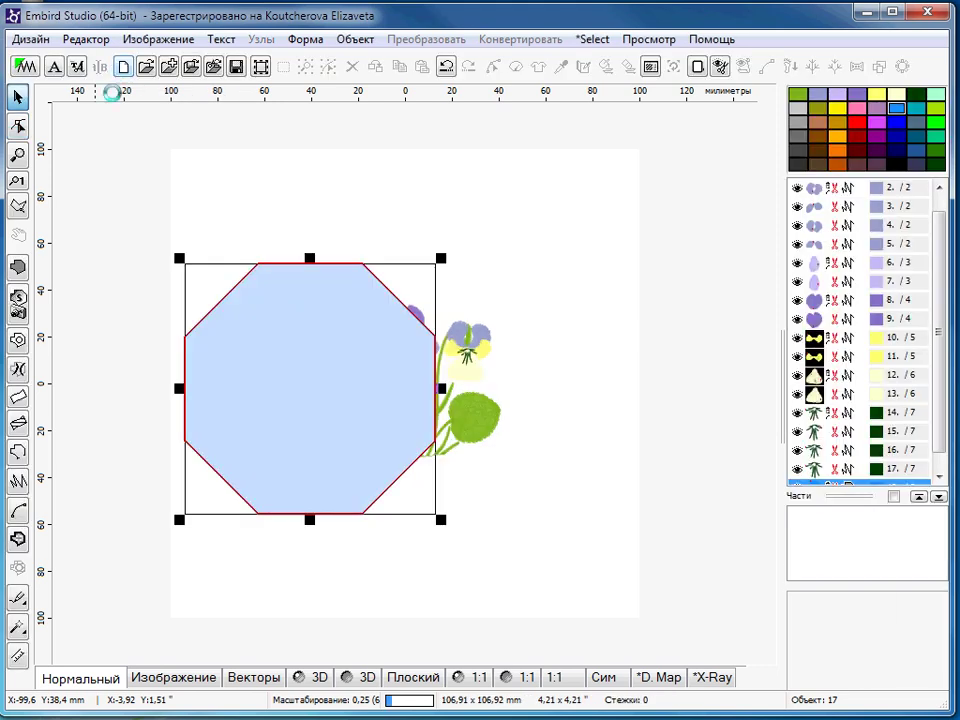
drag(354, 416, 437, 415)
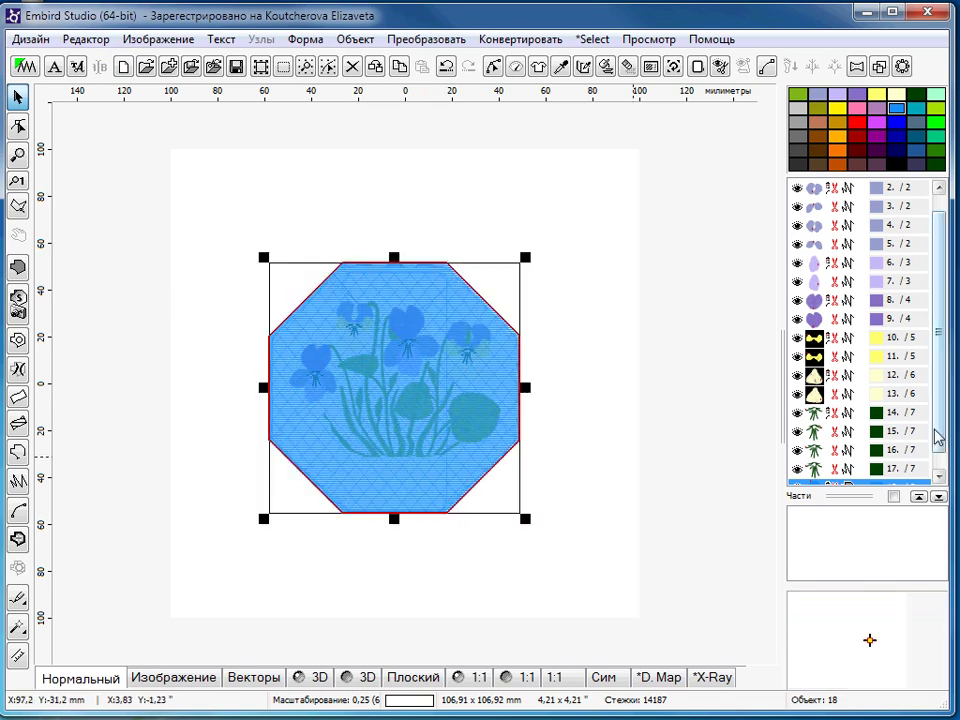
Create an outline from the blue octagon fill, then delete the fill object, keeping only the outline.
click(939, 479)
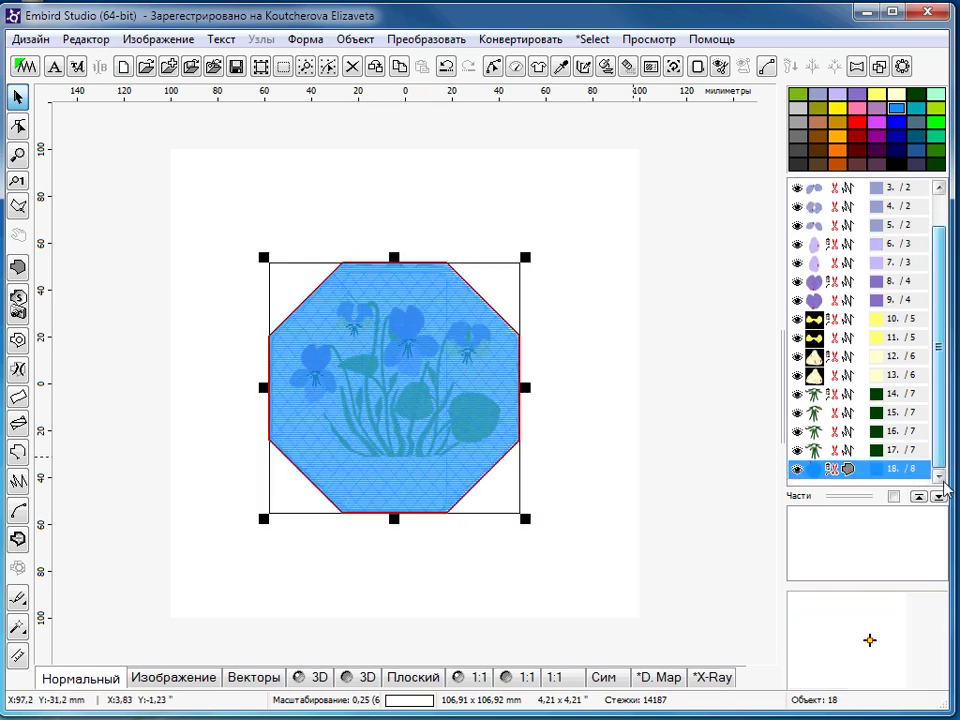
click(510, 40)
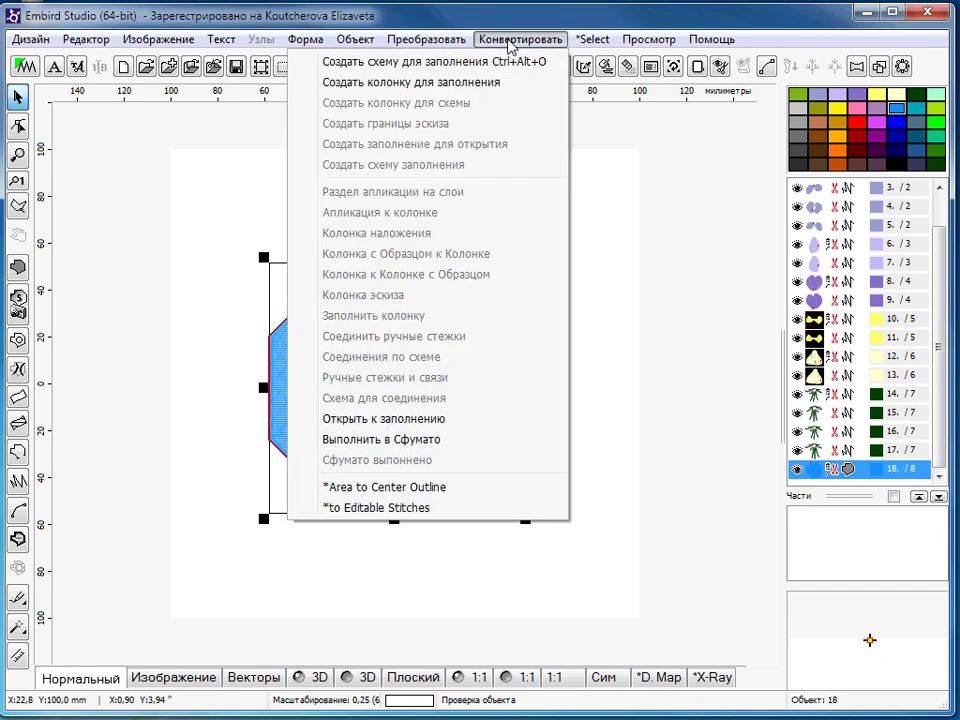
click(342, 64)
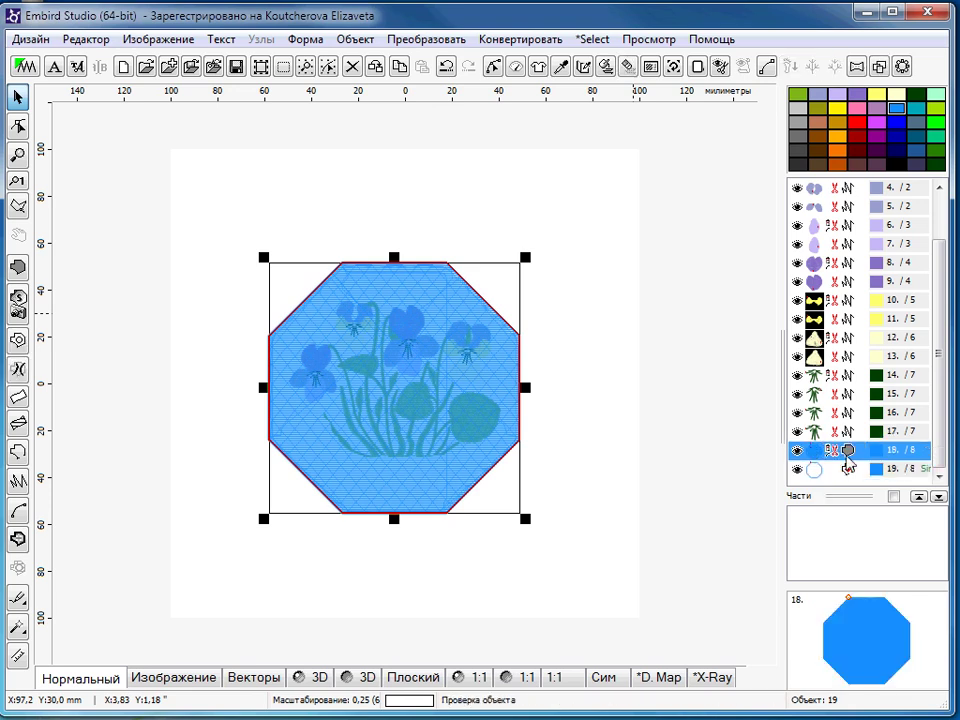
right_click(848, 453)
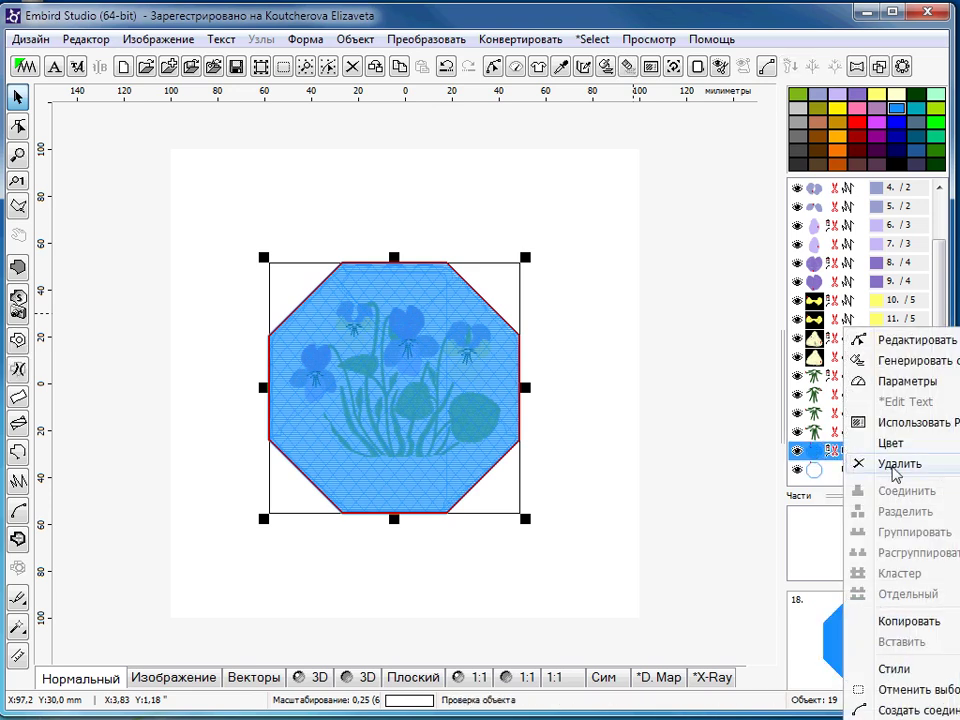
click(898, 464)
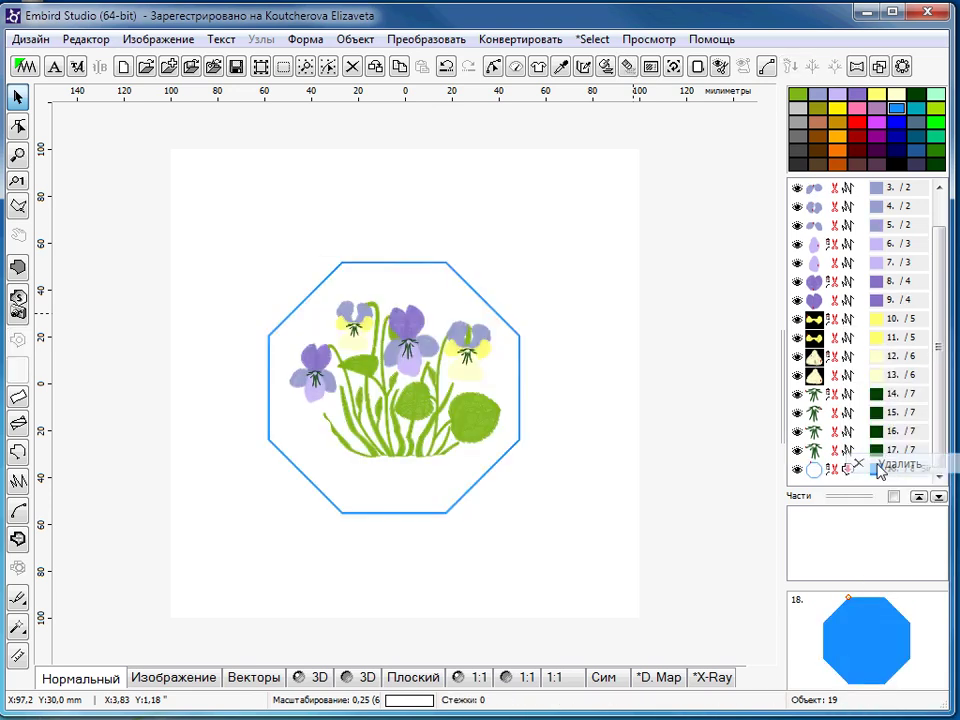
Give the octagon outline the FRA_012 sample stitch in its parameters and apply it.
click(497, 460)
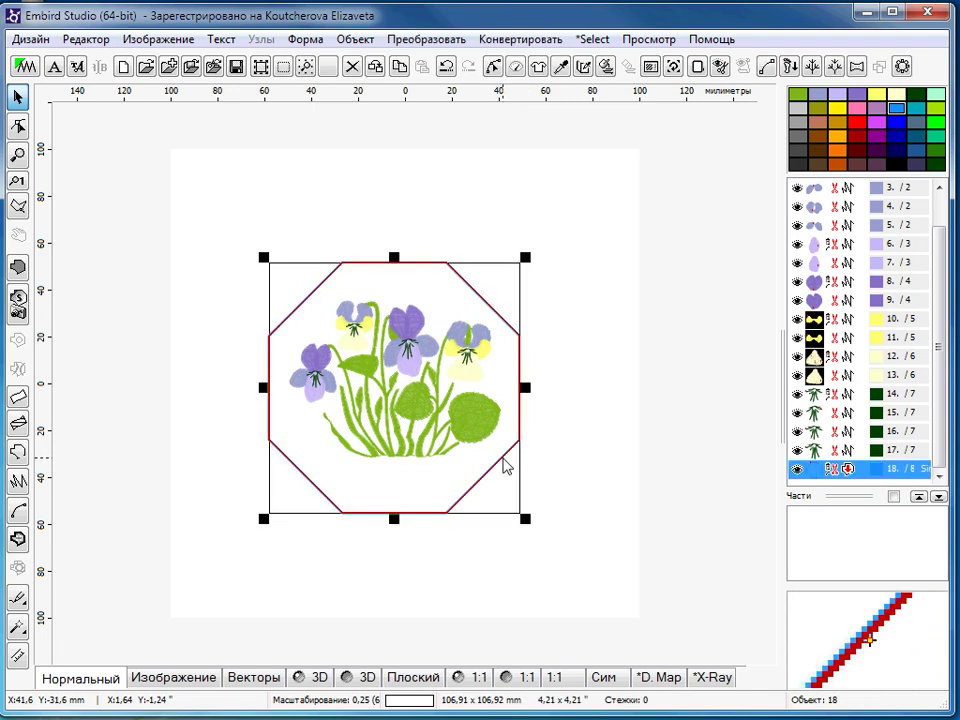
right_click(426, 270)
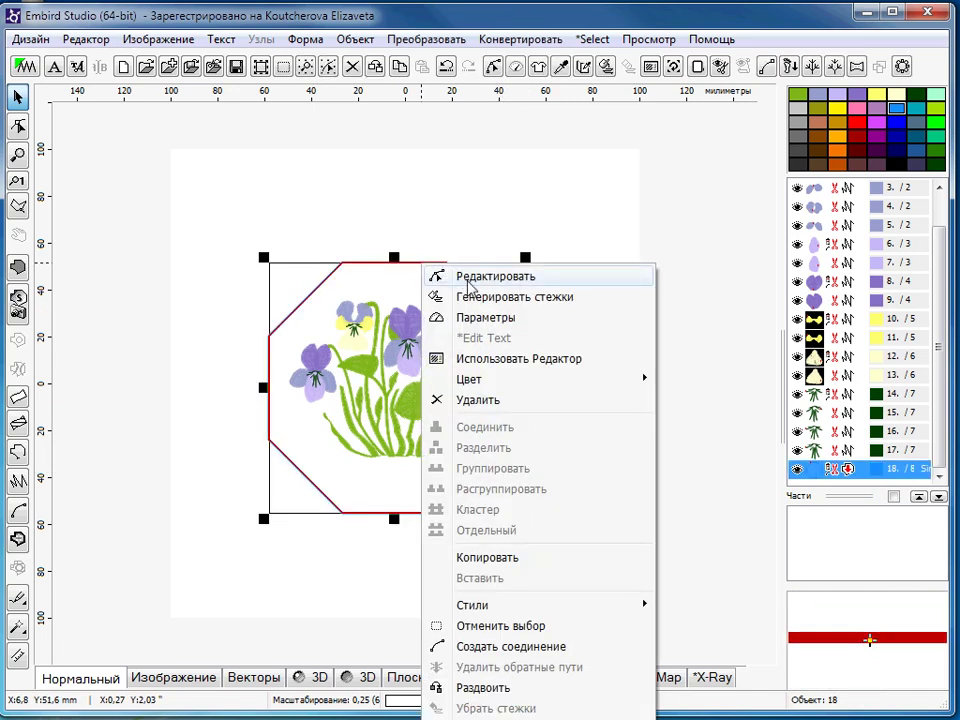
click(484, 319)
drag(955, 2, 825, 148)
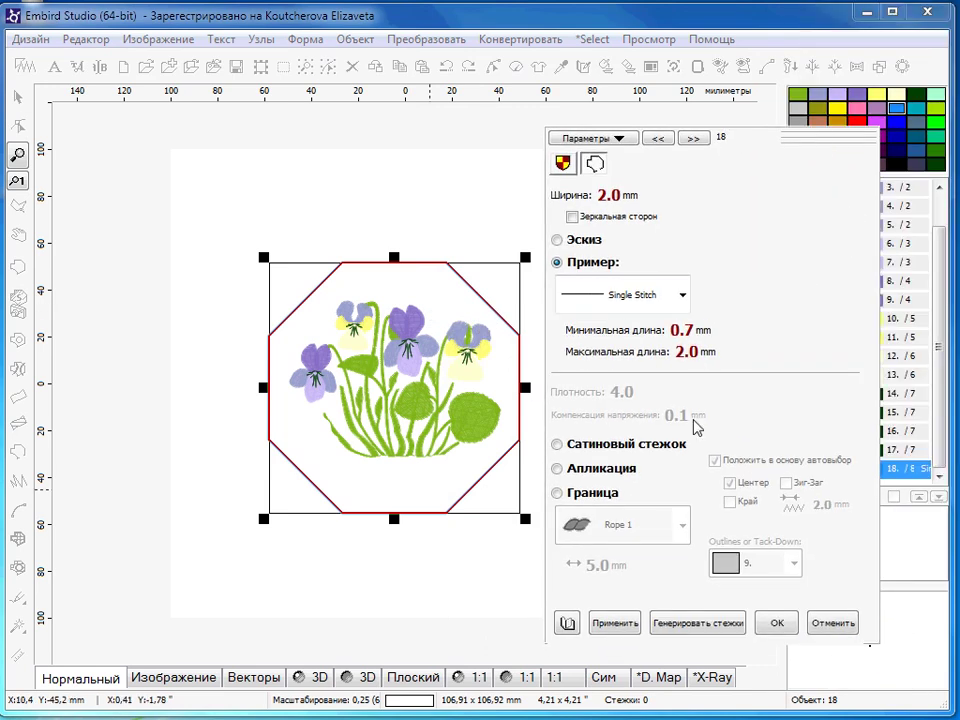
click(684, 303)
drag(686, 352, 681, 546)
click(575, 499)
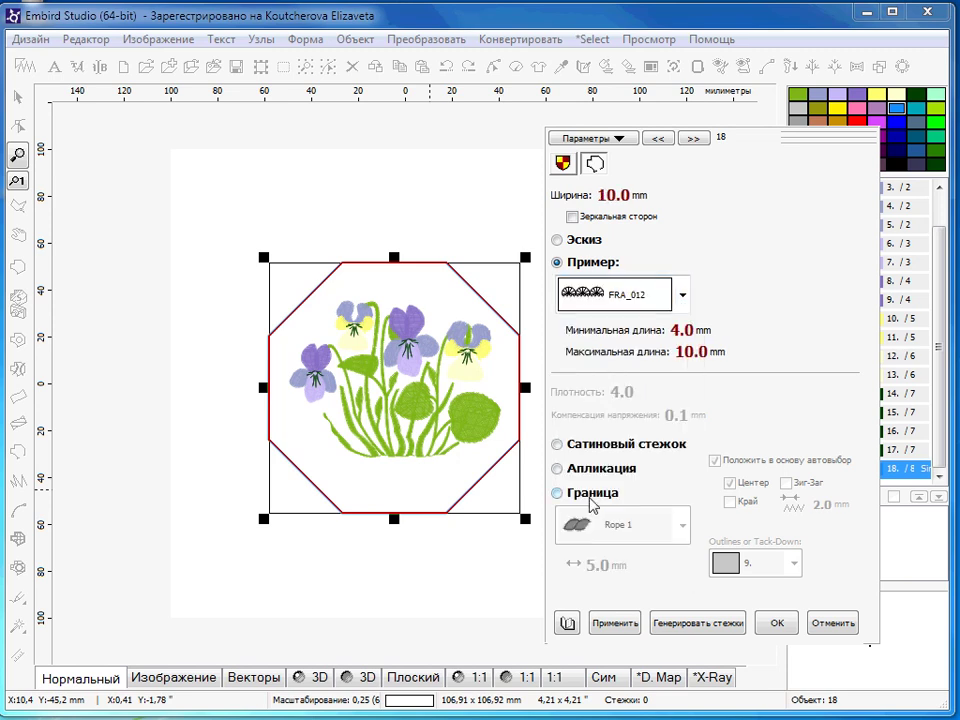
click(614, 623)
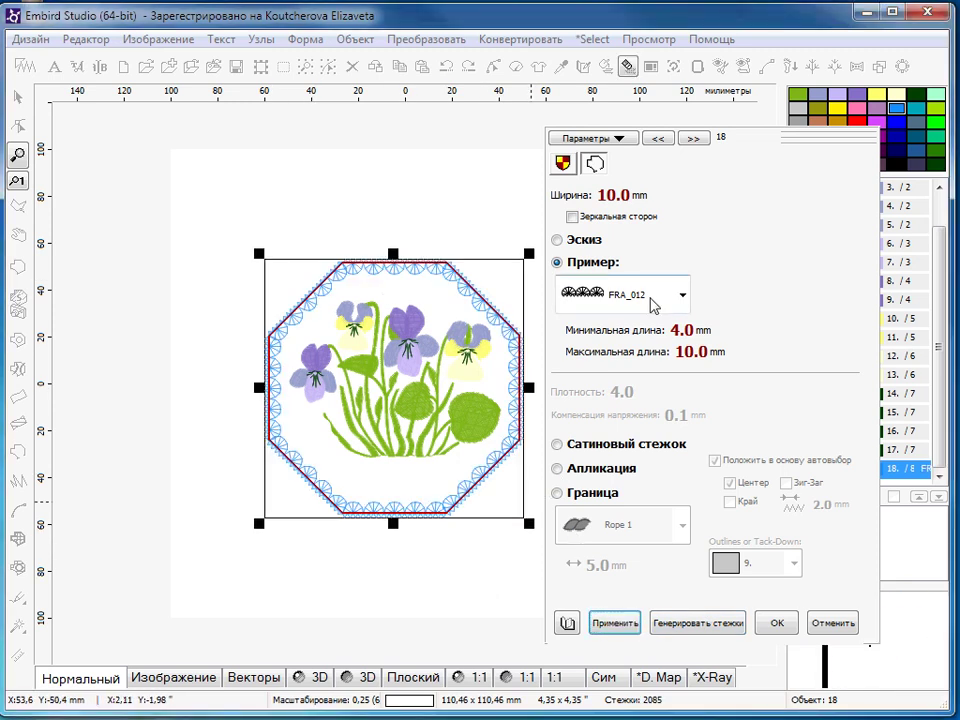
Try the FRA_008s sample stitch on the octagon outline.
click(681, 297)
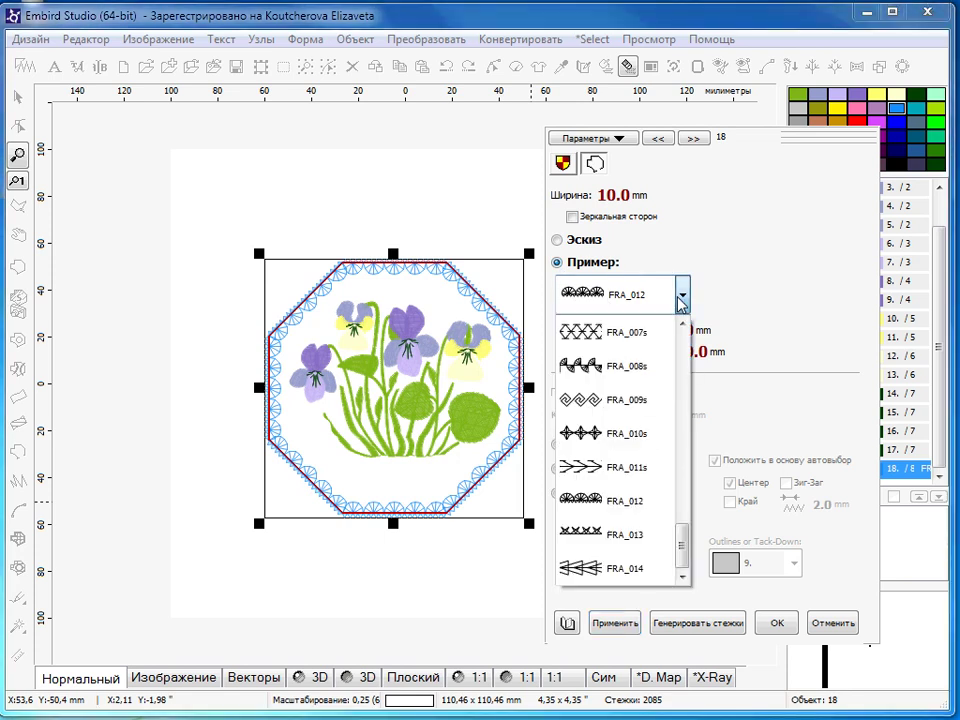
click(565, 367)
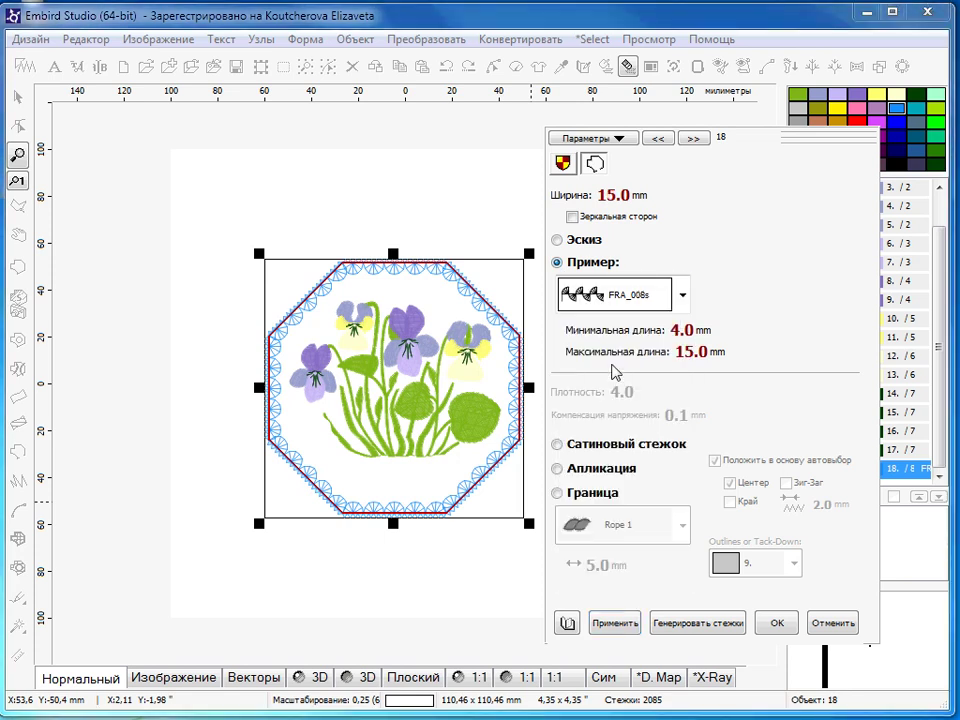
click(618, 624)
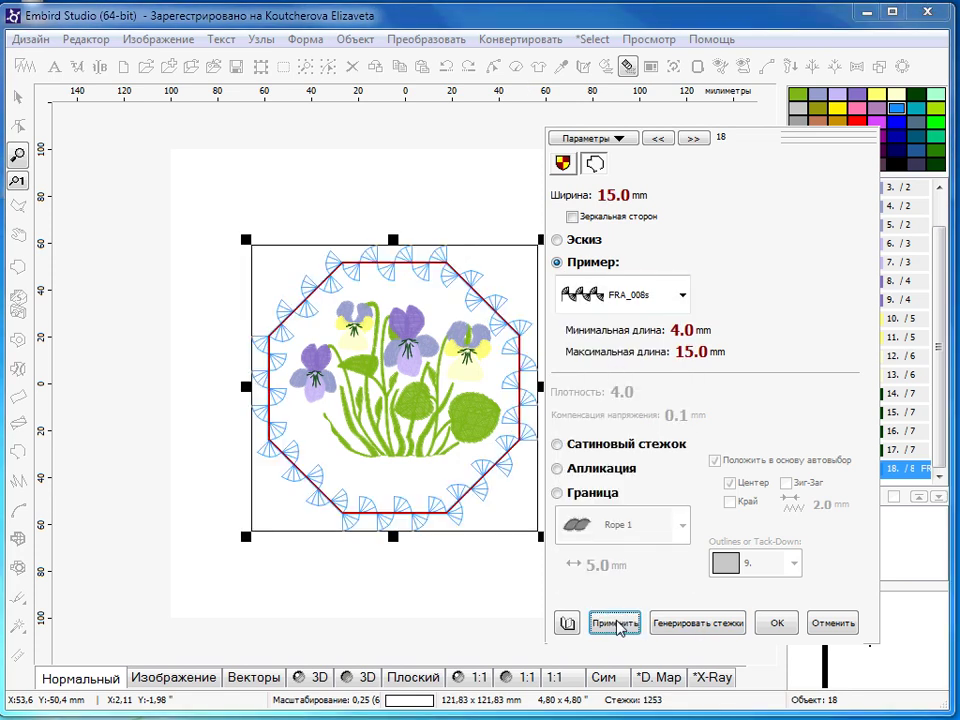
Switch the octagon outline's sample stitch back to FRA_012, apply it, and accept the parameters.
click(682, 295)
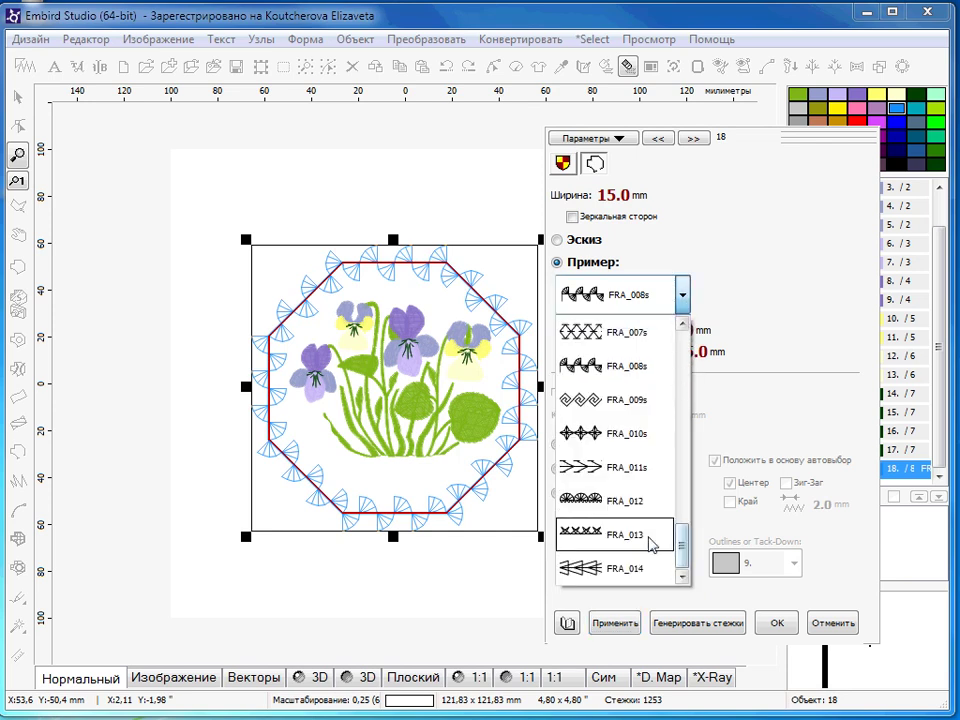
click(624, 510)
click(668, 622)
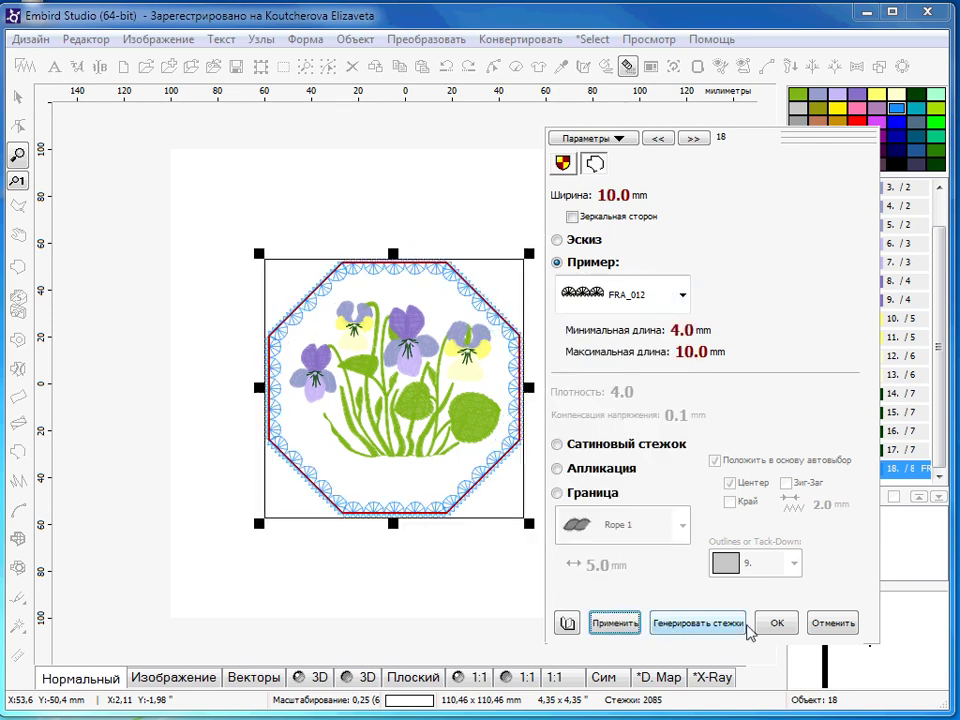
click(777, 622)
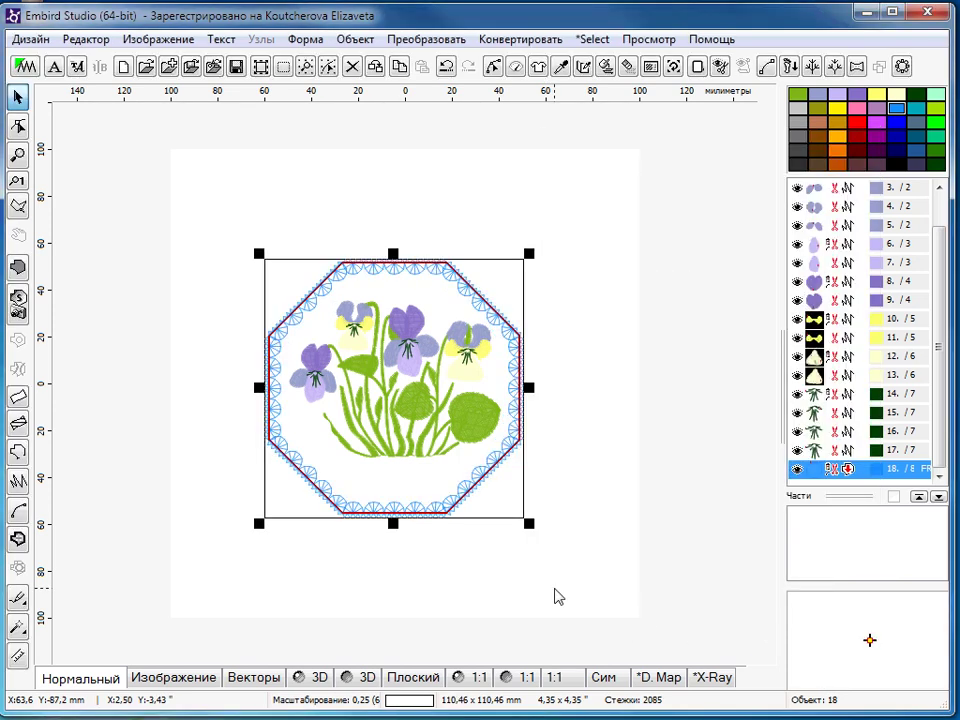
Show the design in 3D, then try the satin stitch on the octagon outline through its parameters.
click(366, 679)
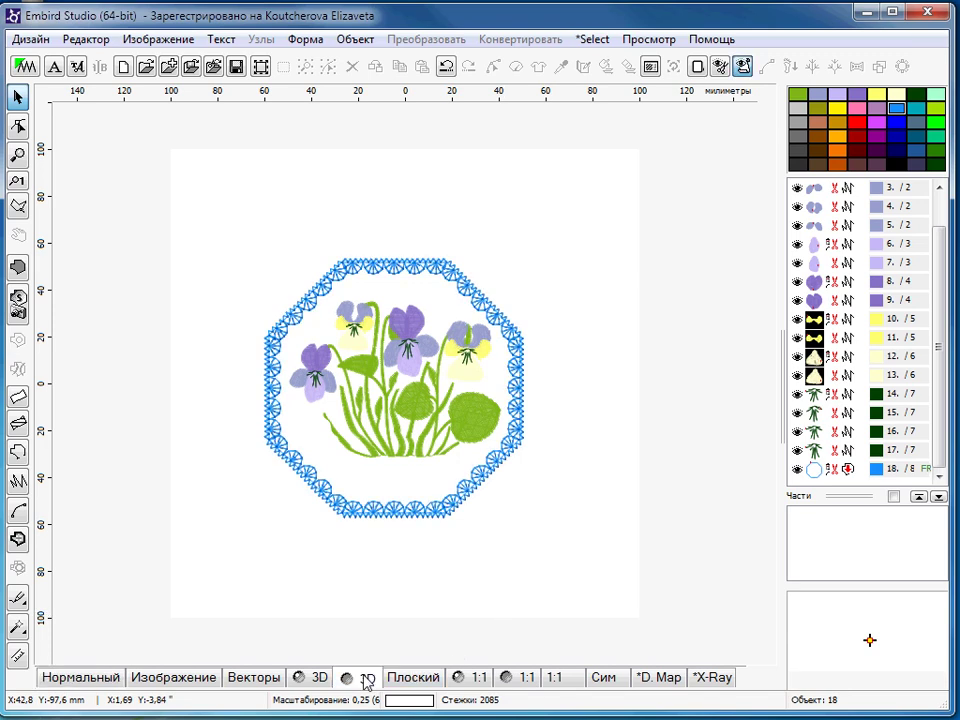
click(495, 148)
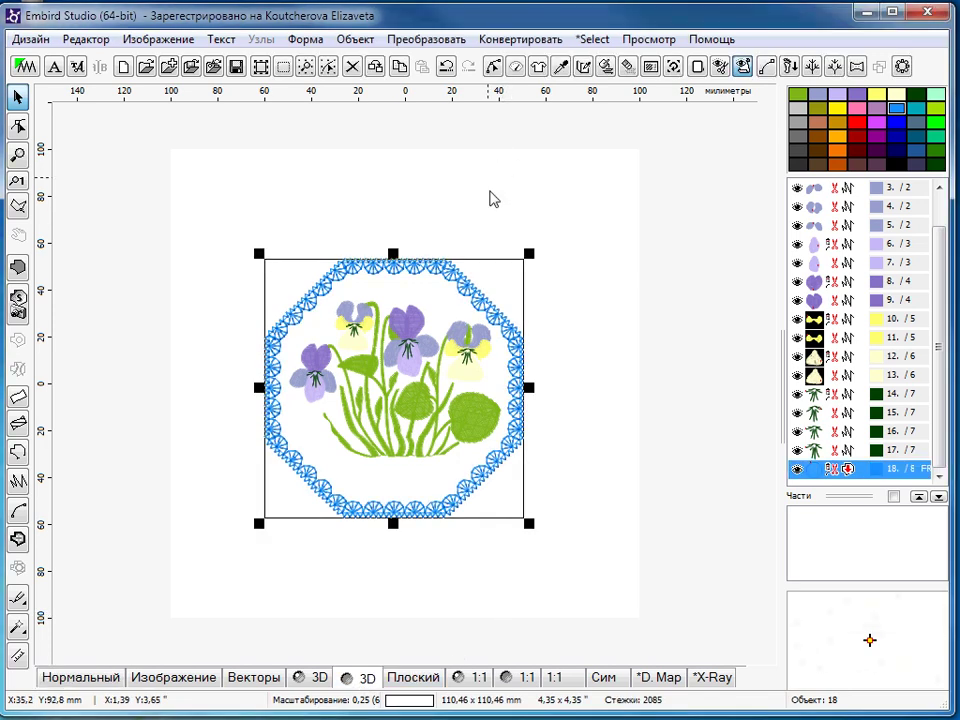
right_click(491, 300)
click(552, 354)
drag(821, 157, 826, 146)
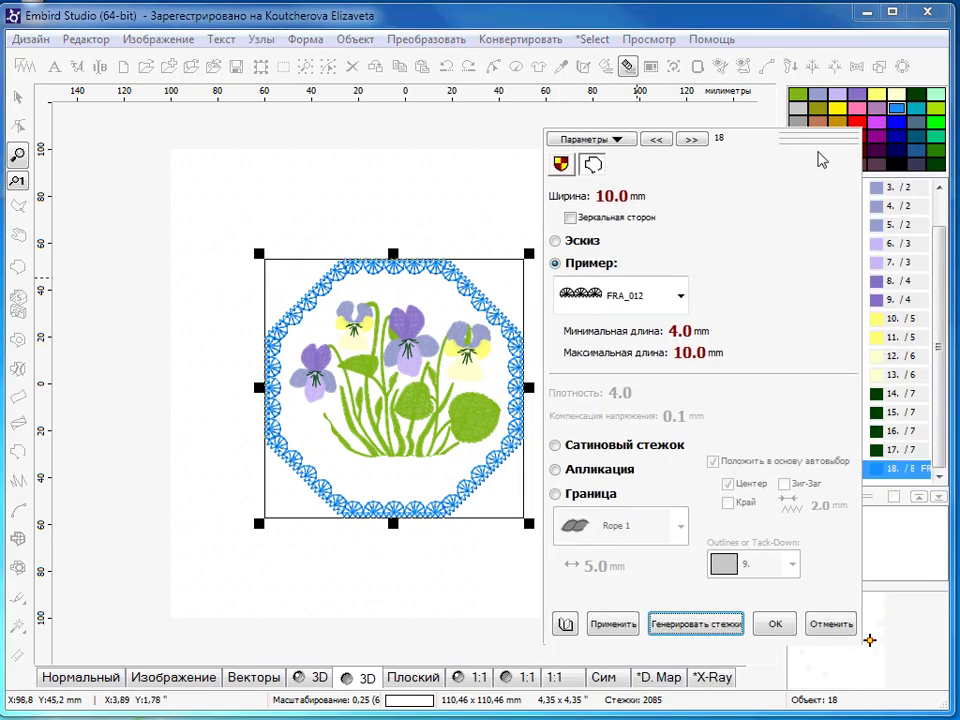
click(557, 445)
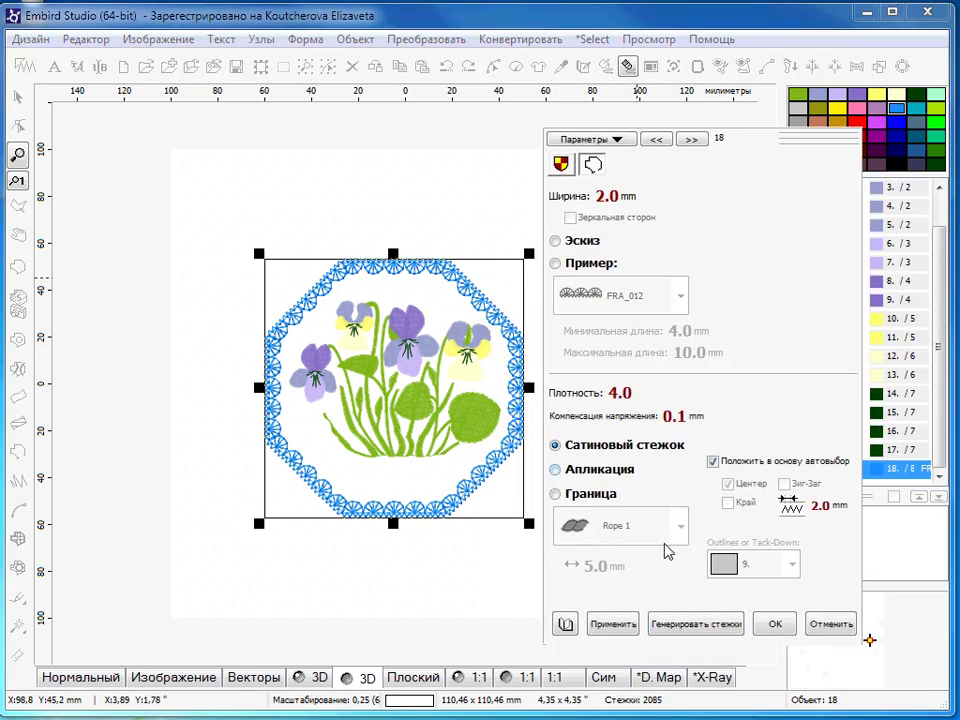
click(612, 625)
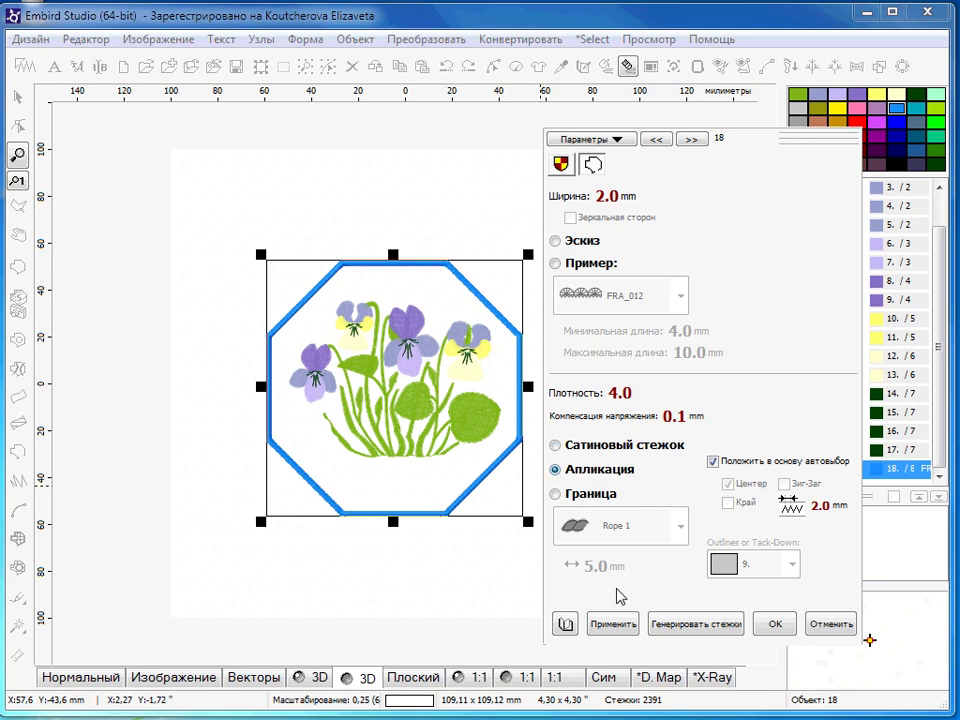
Try the applique stitch on the octagon outline, followed by the Rope 1 border style.
click(626, 629)
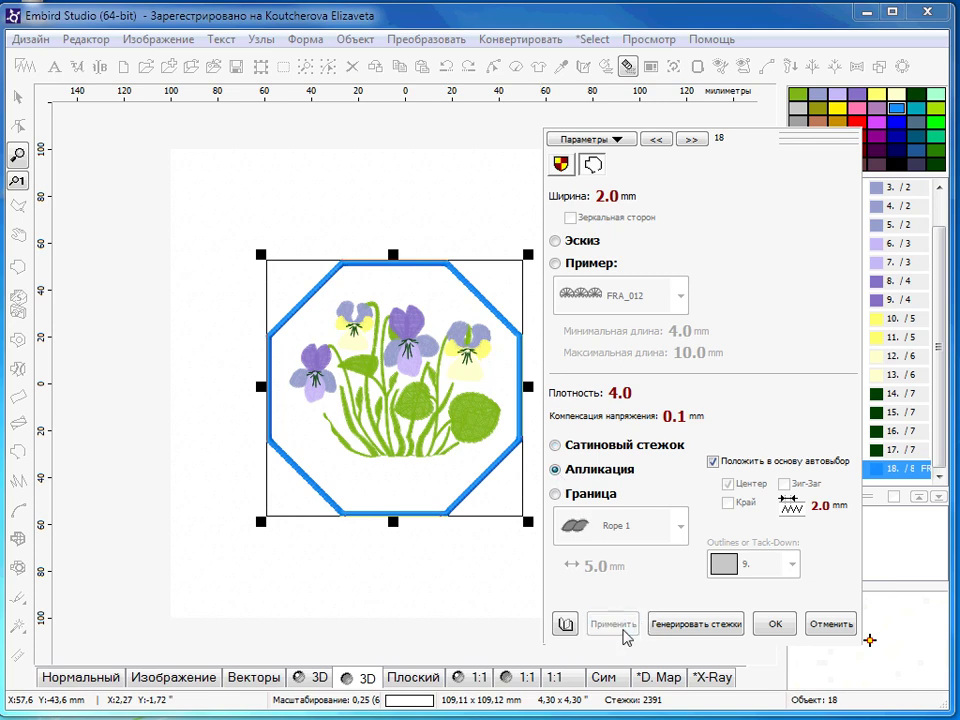
click(560, 498)
click(614, 627)
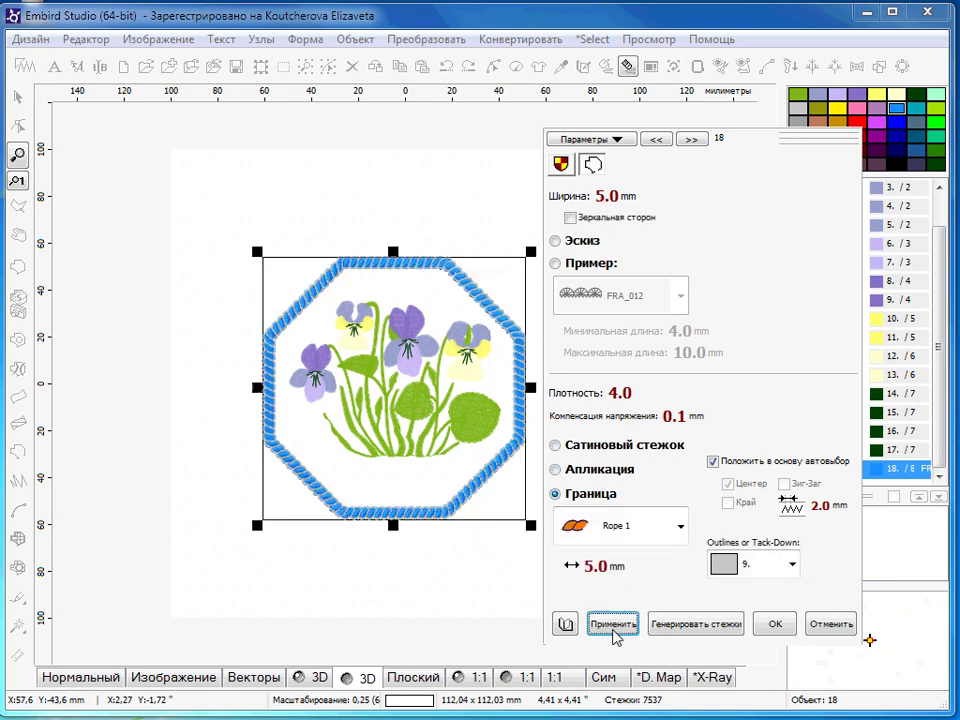
Change the octagon outline's border style to Leaves 3, apply it, and leave the parameters.
click(681, 527)
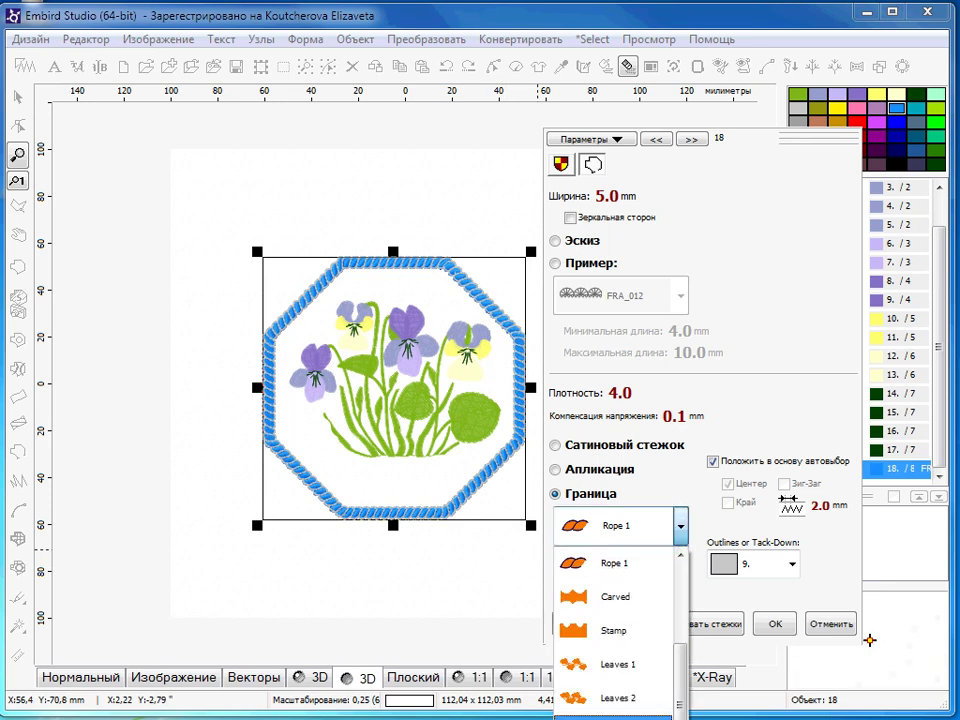
click(612, 716)
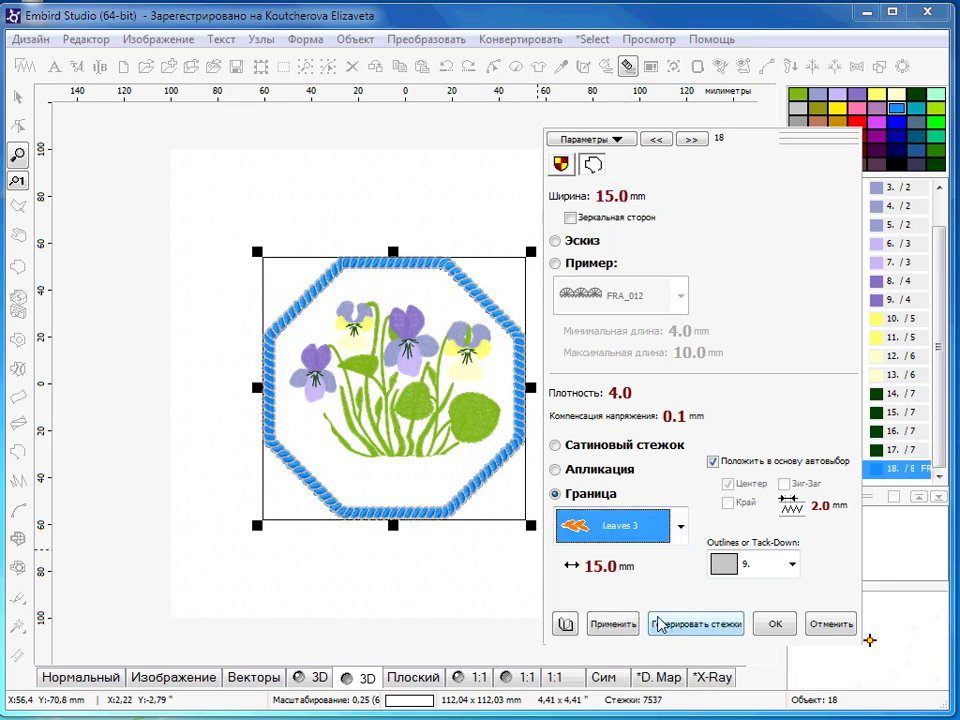
click(614, 625)
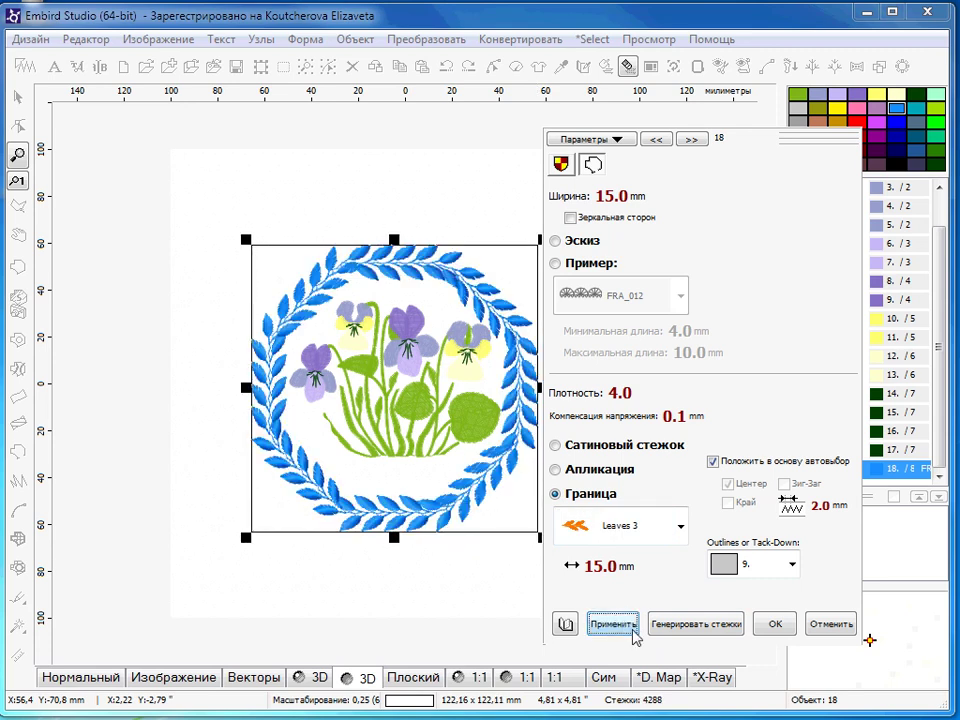
click(629, 457)
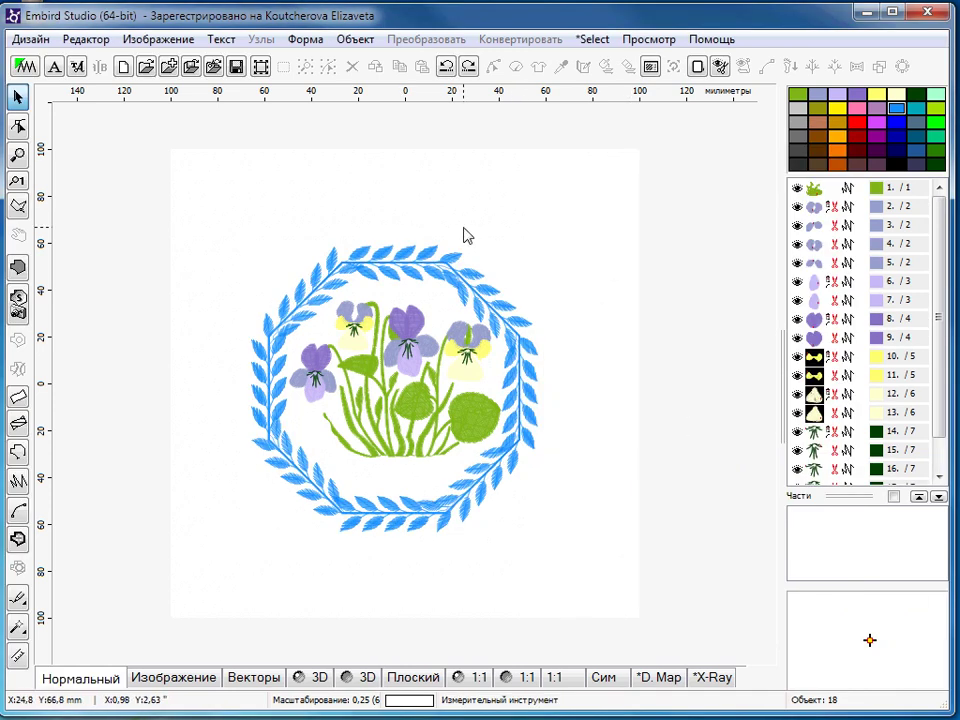
Delete the octagonal leaf border around the violets.
drag(345, 283, 590, 520)
key(Delete)
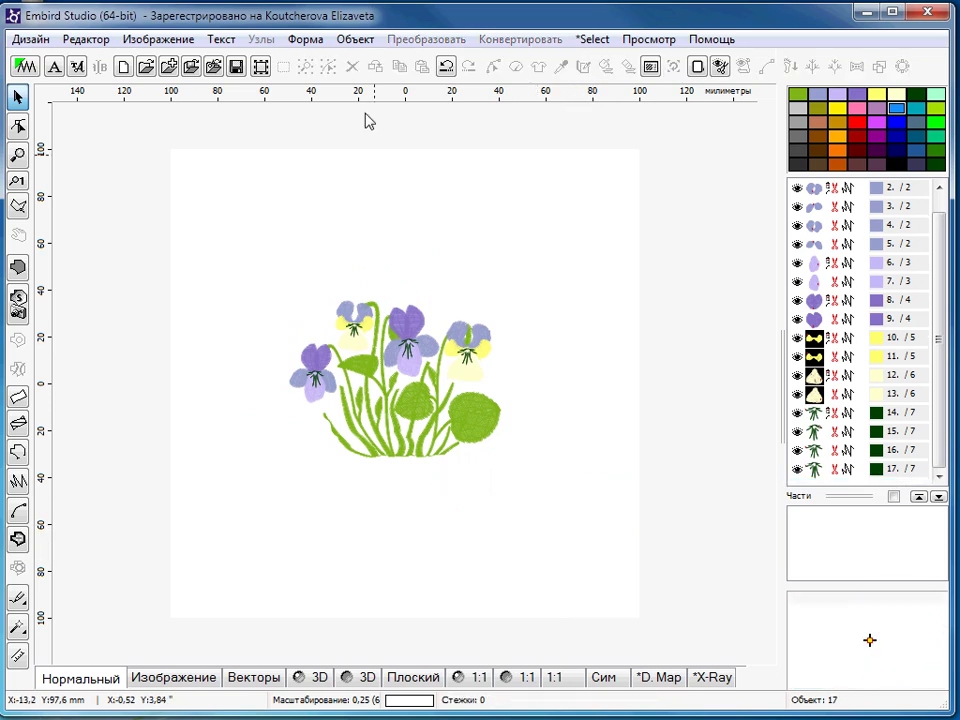
Examine the Basic shape library's previews, including CIRCLE, CROSS, HEART1, star5_small and STAR4, then close it without inserting a shape.
click(303, 40)
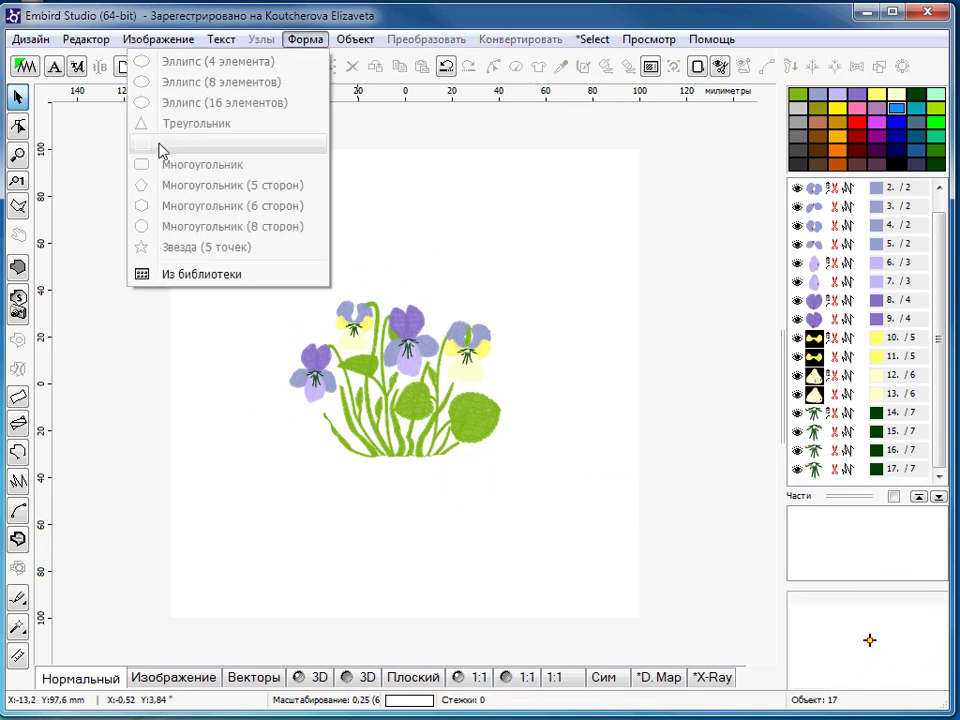
click(199, 276)
drag(480, 146, 409, 137)
click(268, 215)
click(275, 201)
click(250, 217)
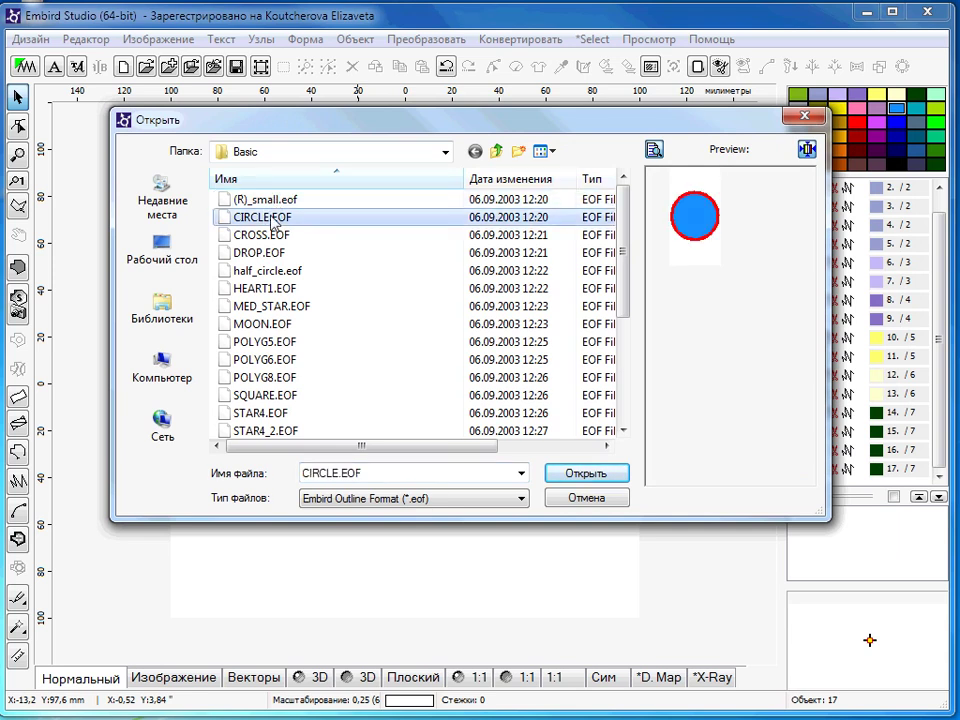
click(240, 235)
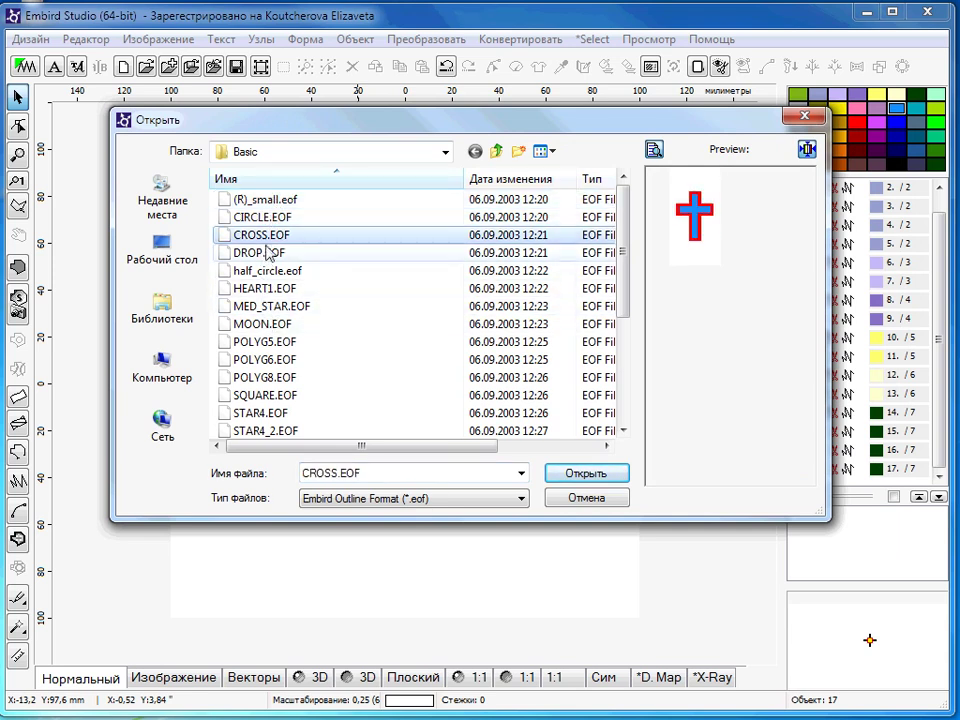
click(268, 288)
scroll(626, 350, down, 4)
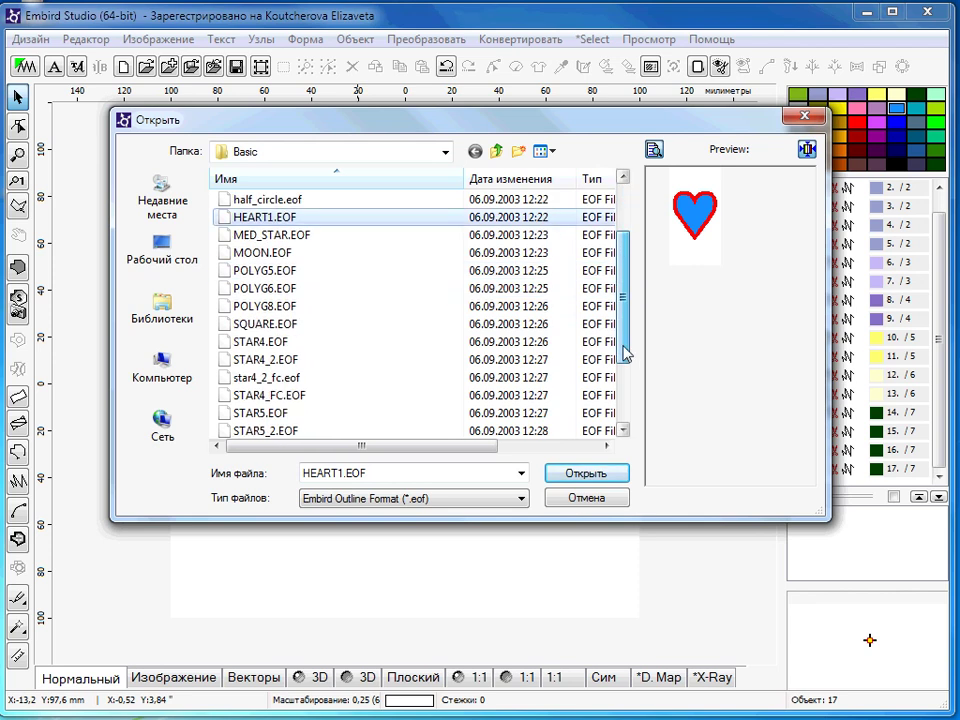
click(265, 380)
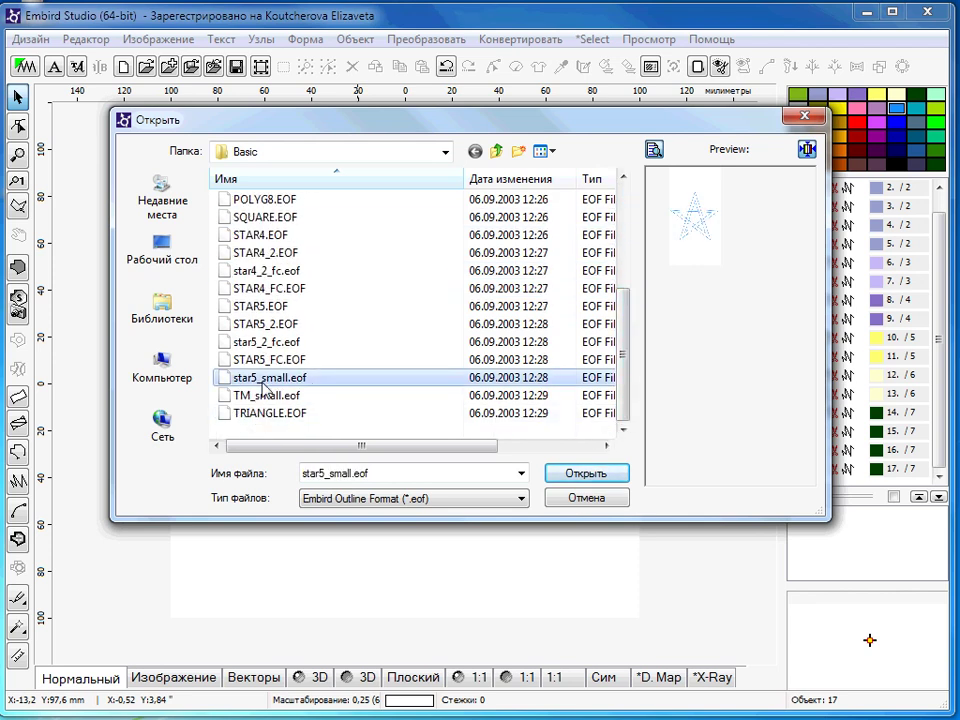
click(284, 238)
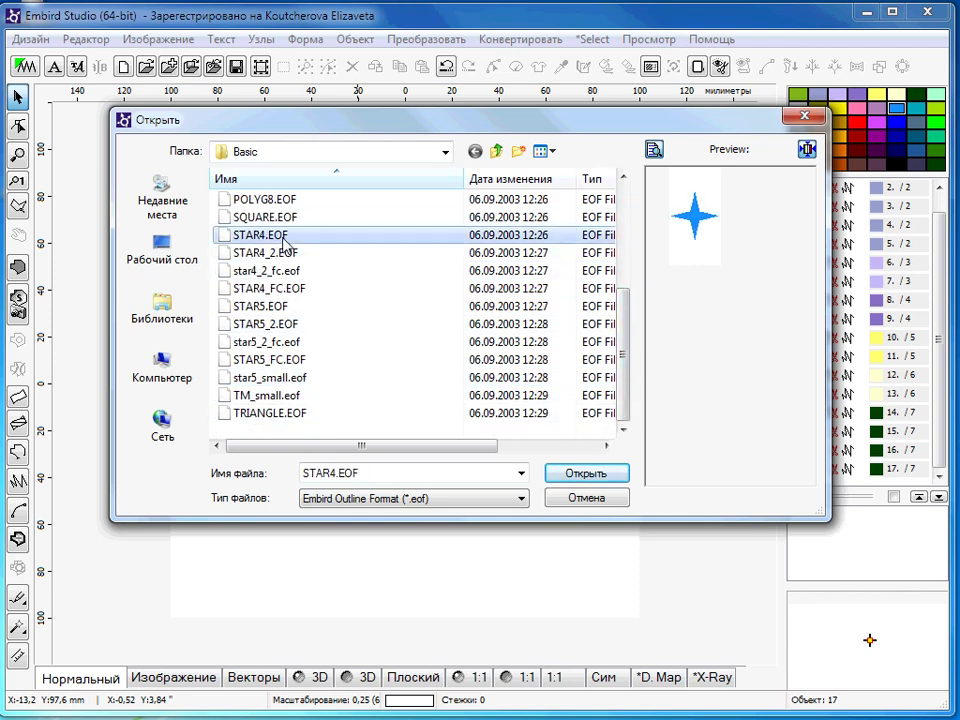
click(551, 497)
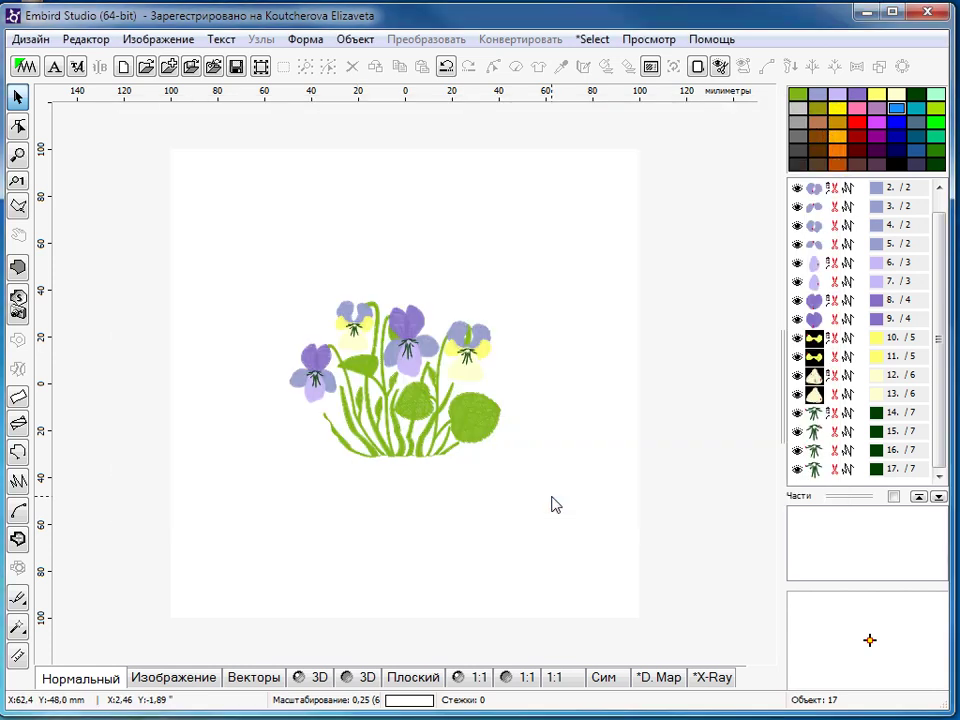